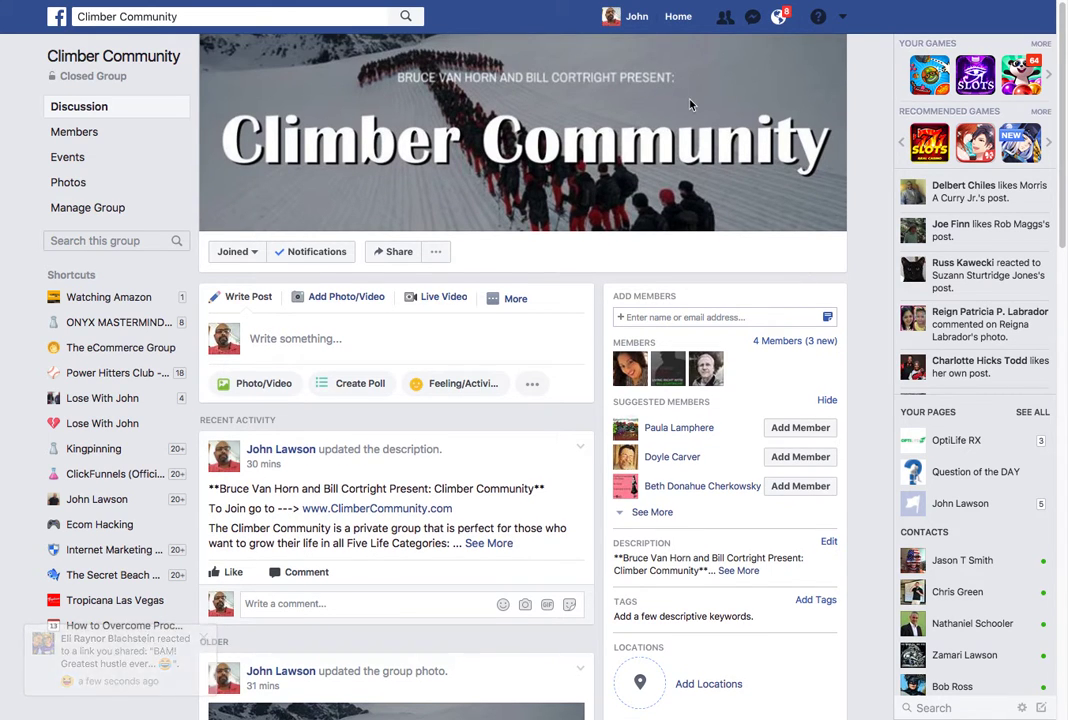
- Check the friend suggestions for adding members and open the Climber Community group's full member list
mouse_move(750, 62)
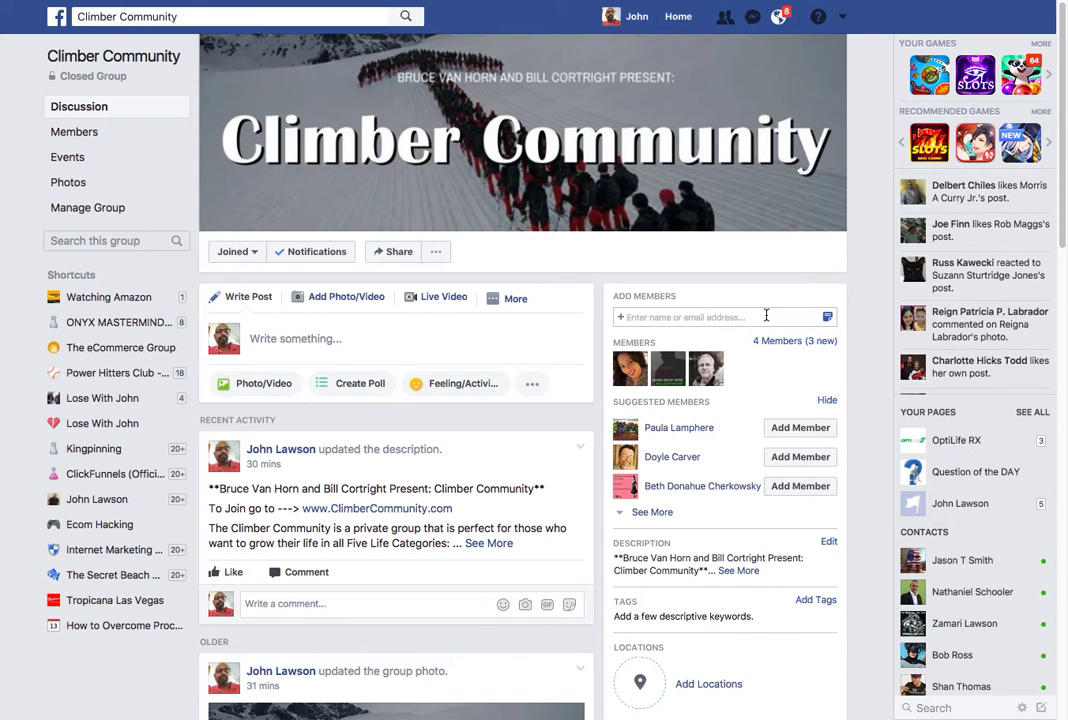
click(778, 318)
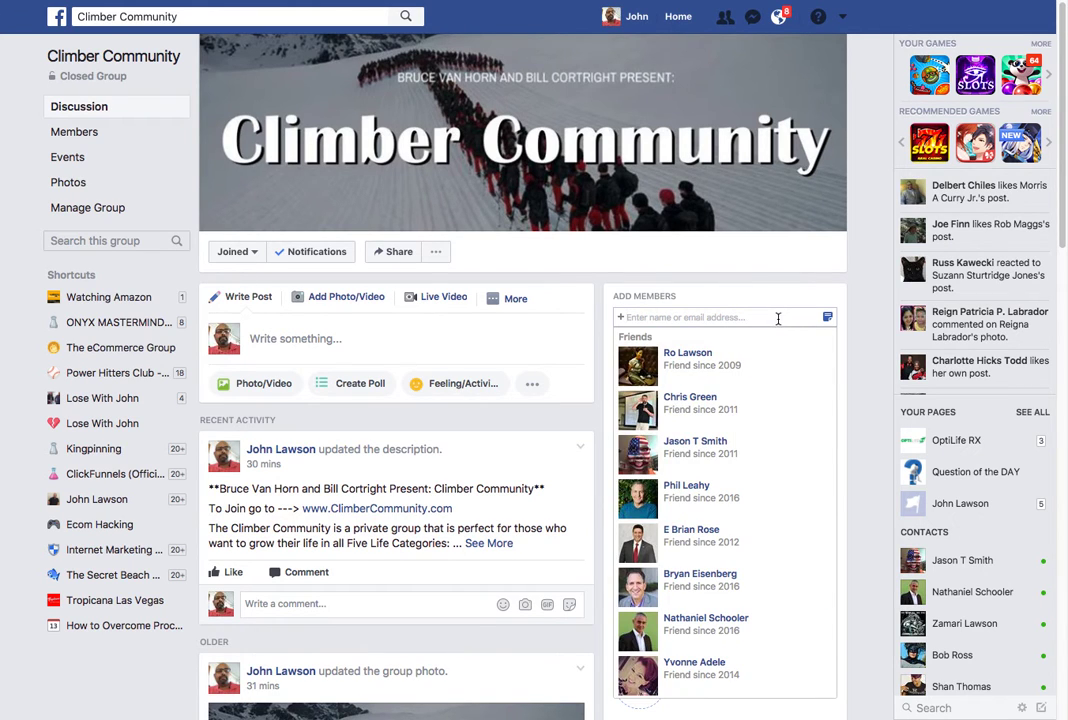
click(867, 298)
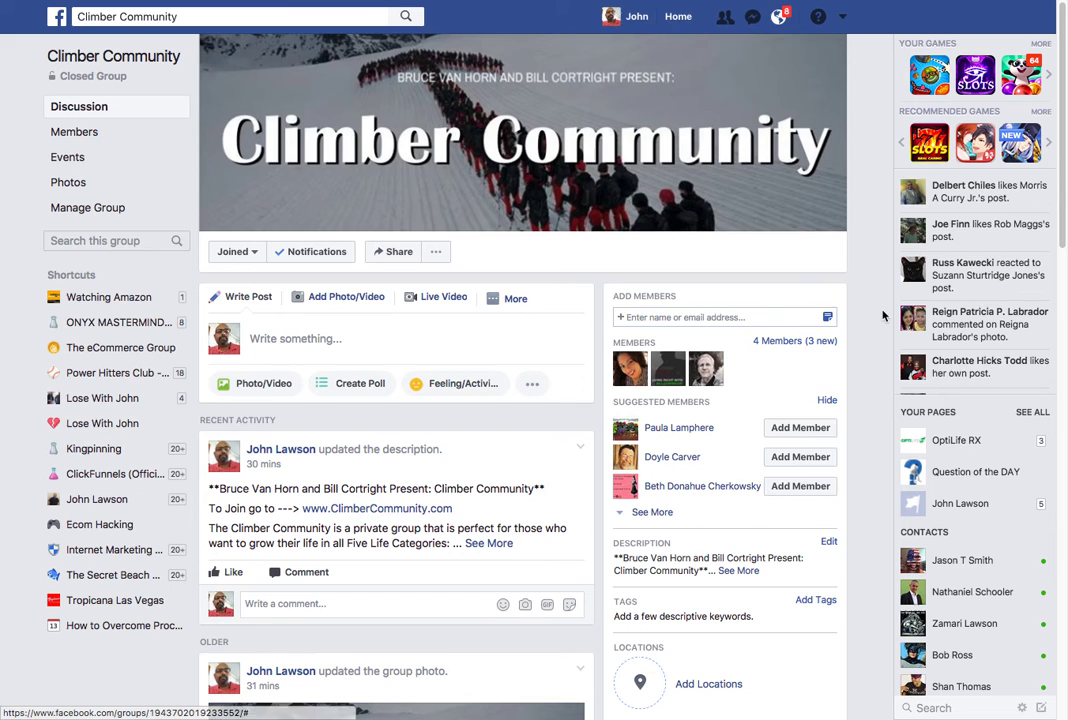
click(765, 345)
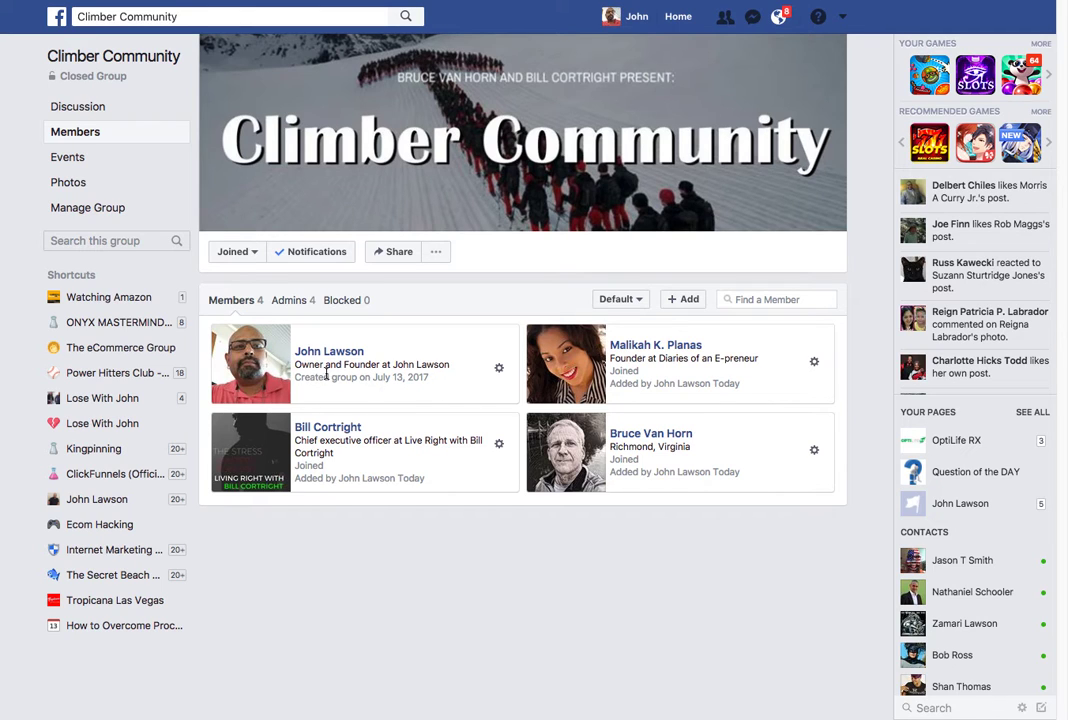
- Remove the admin role from the member listed as founder at Diaries of an E-preneur and confirm the removal
click(815, 362)
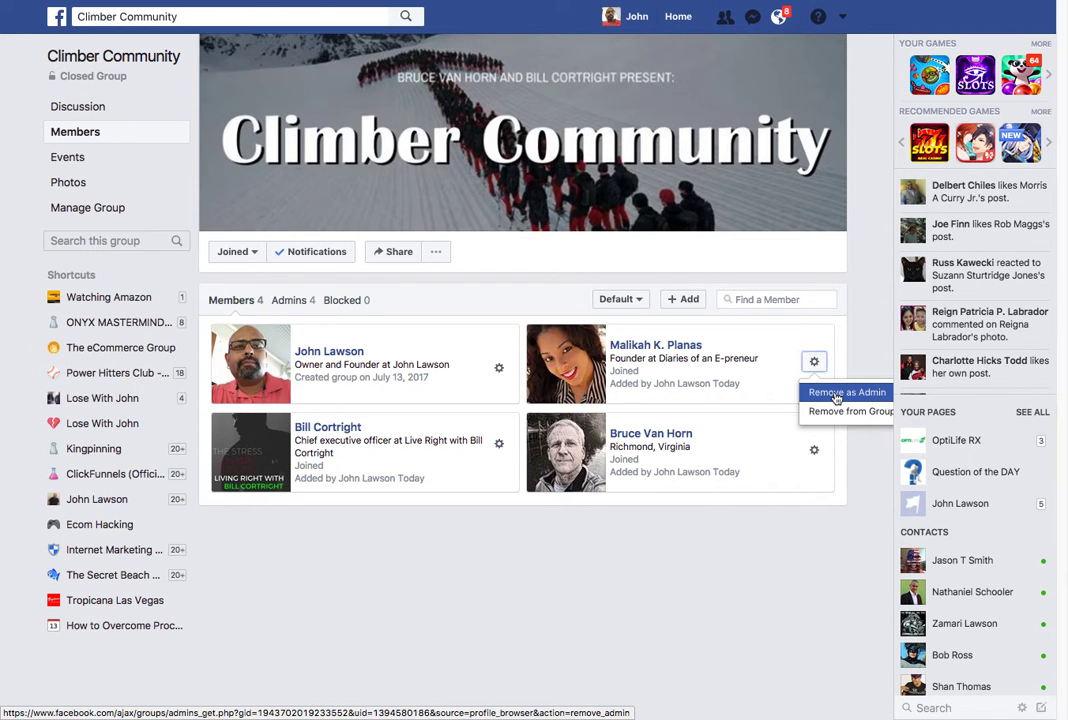
click(832, 394)
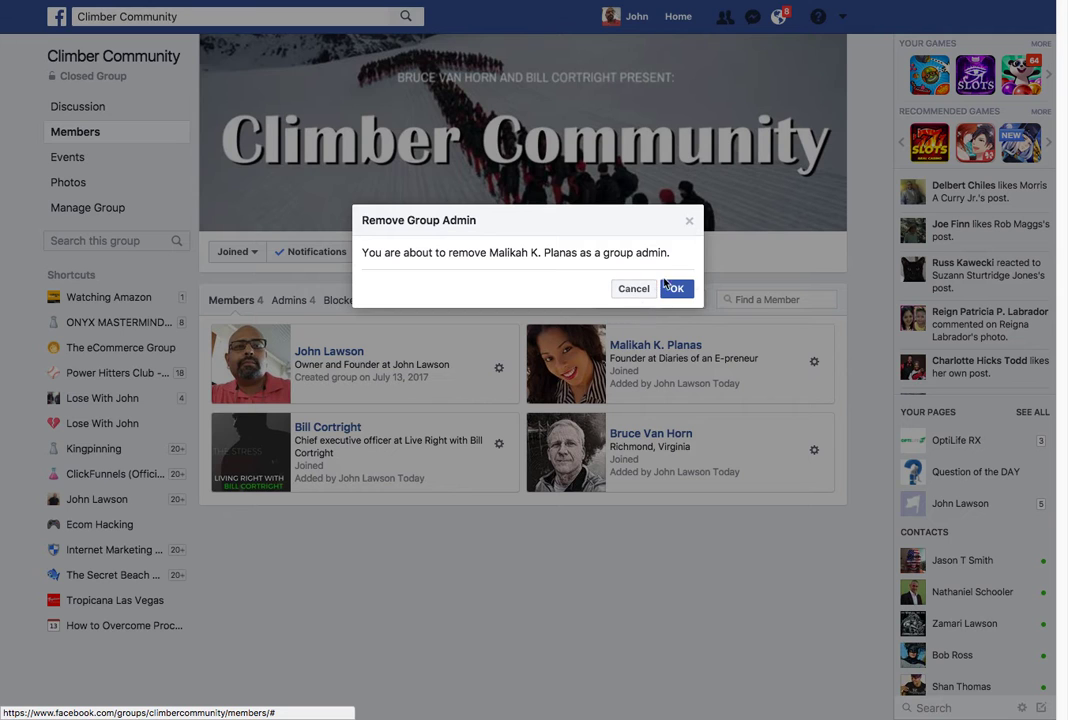
click(677, 289)
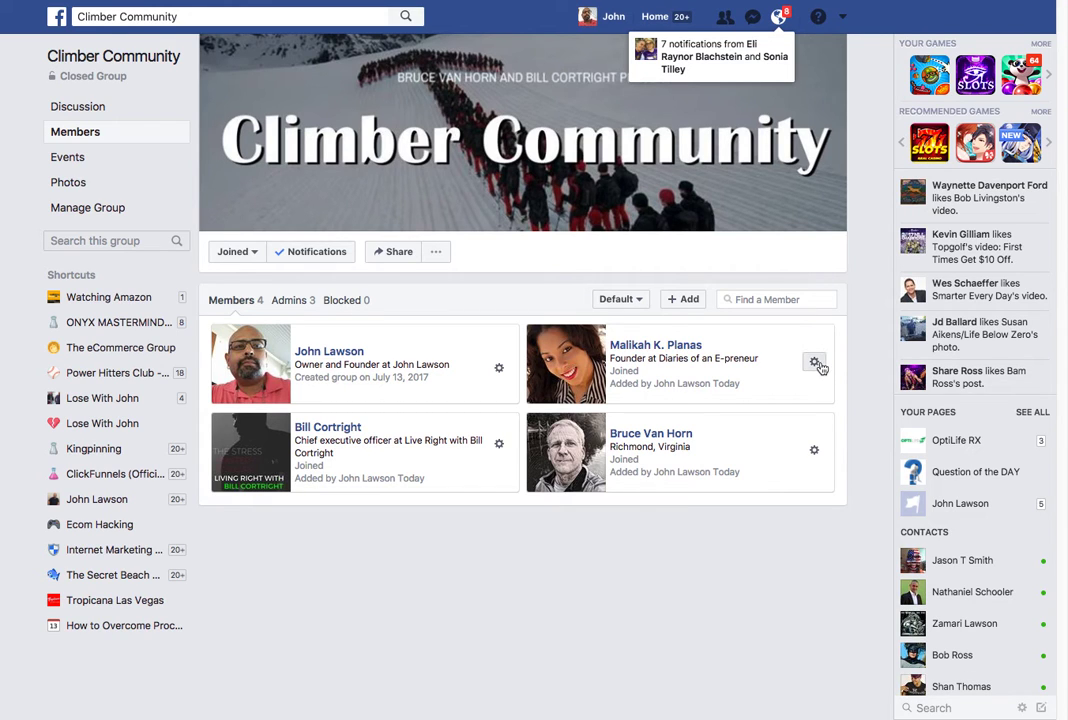
- Make the founder at Diaries of an E-preneur a group admin again and confirm it
click(816, 364)
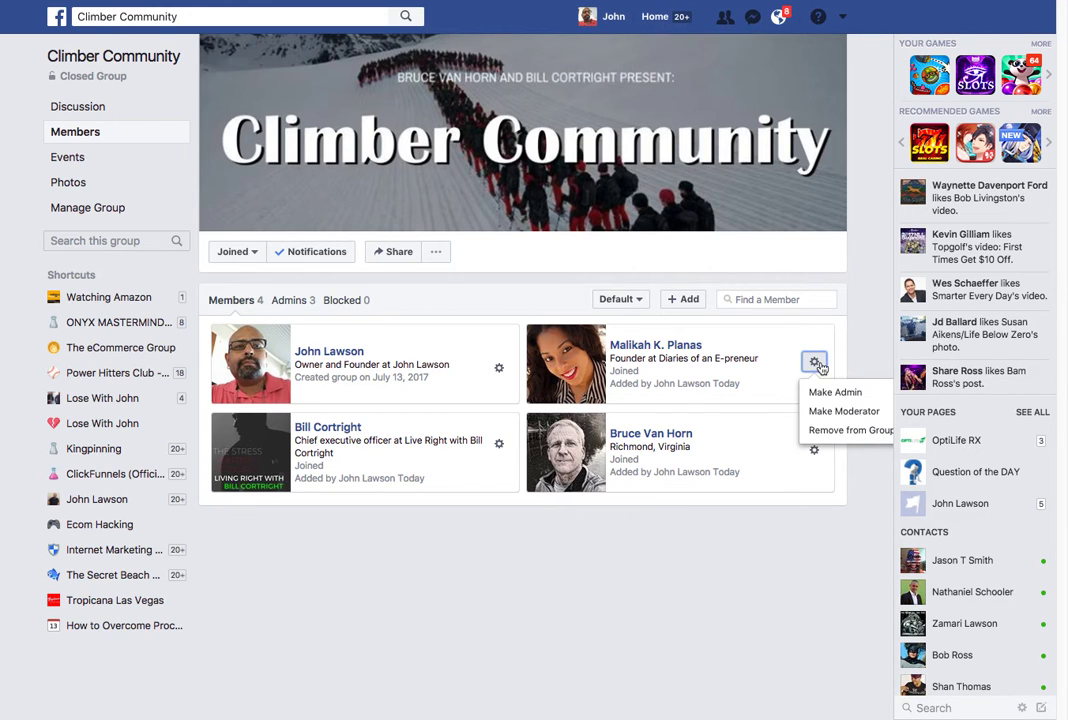
click(824, 392)
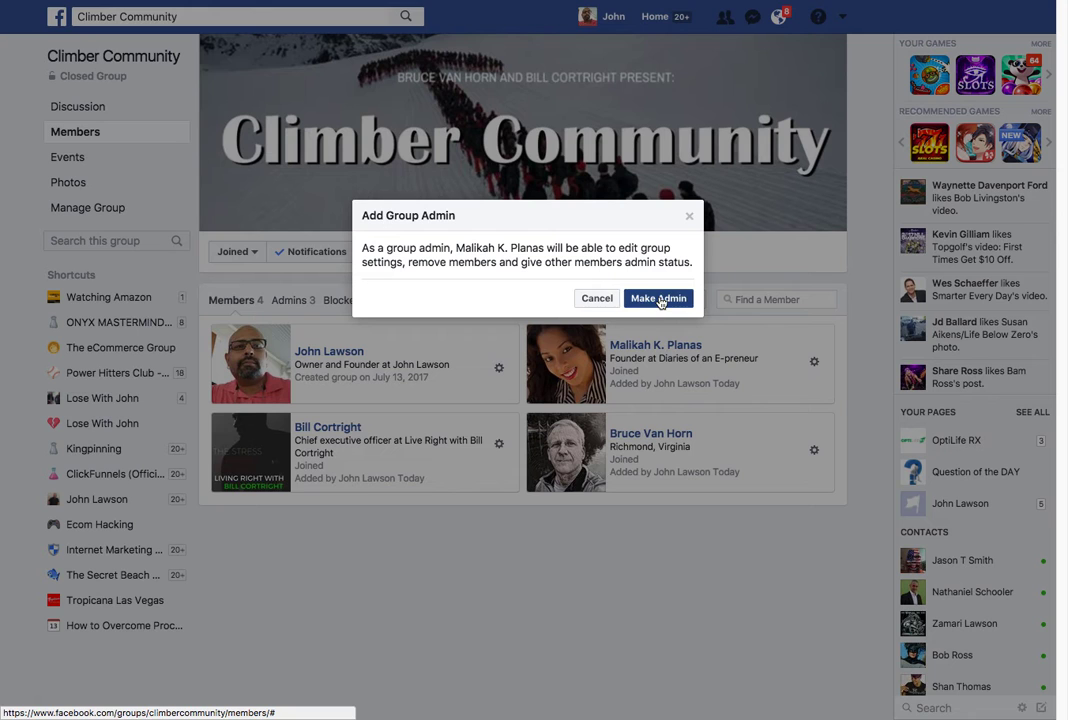
click(660, 299)
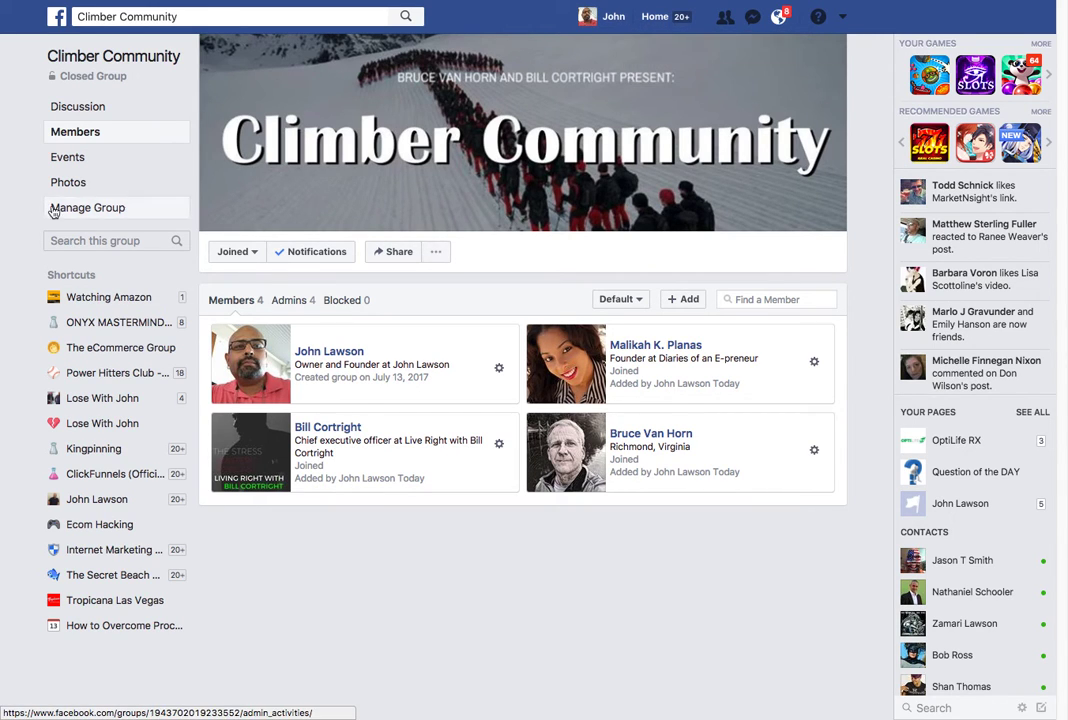
- View the group's admin activity log and open the group settings for editing
click(93, 212)
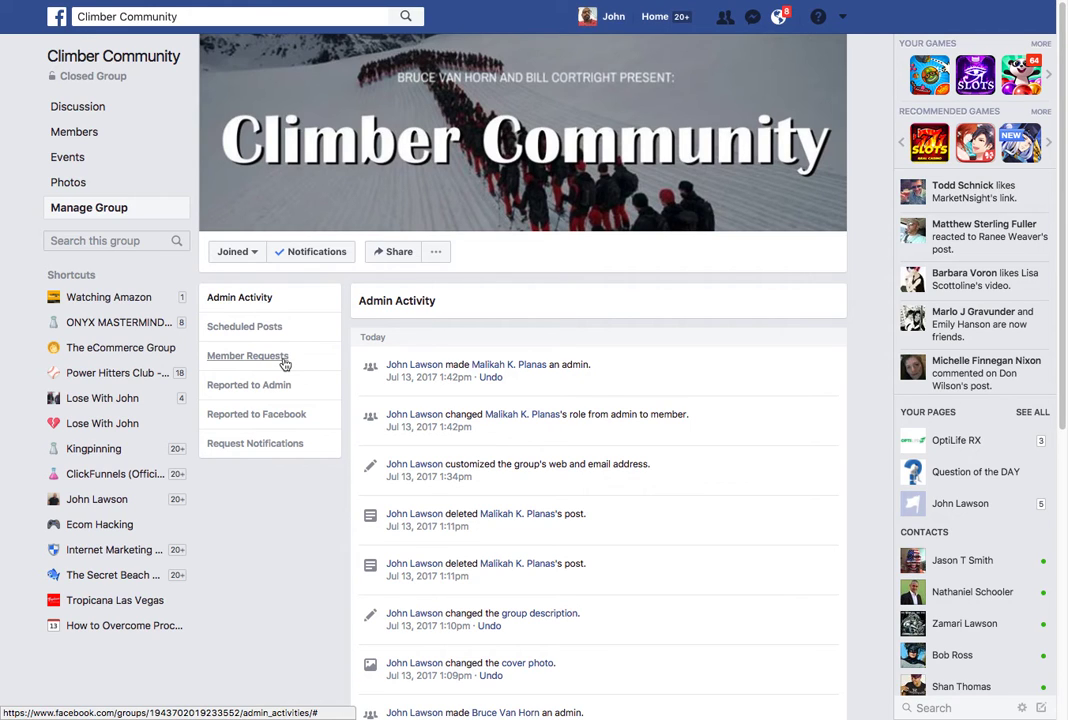
click(435, 254)
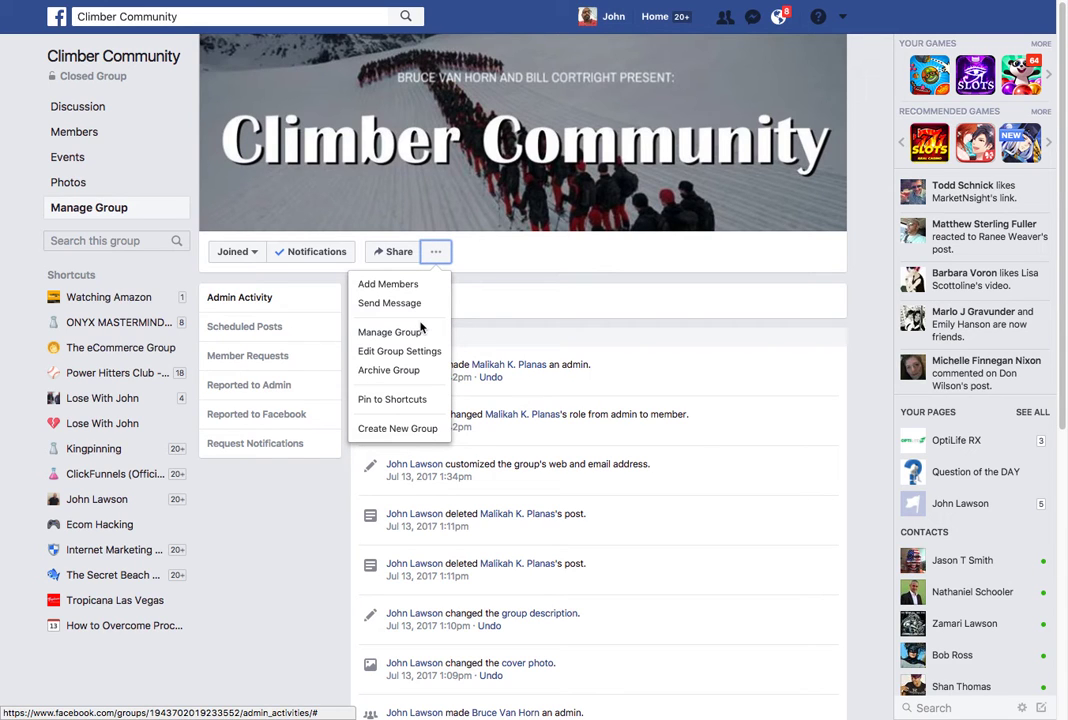
click(410, 351)
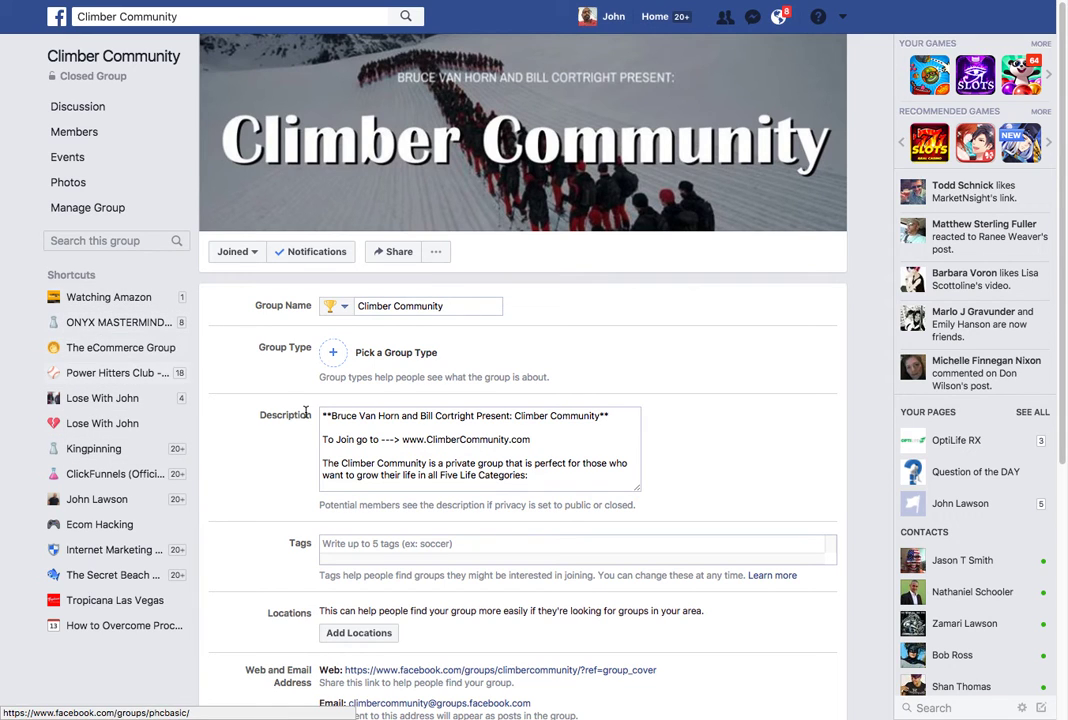
- Set the group type of Climber Community to Support and confirm it
click(392, 306)
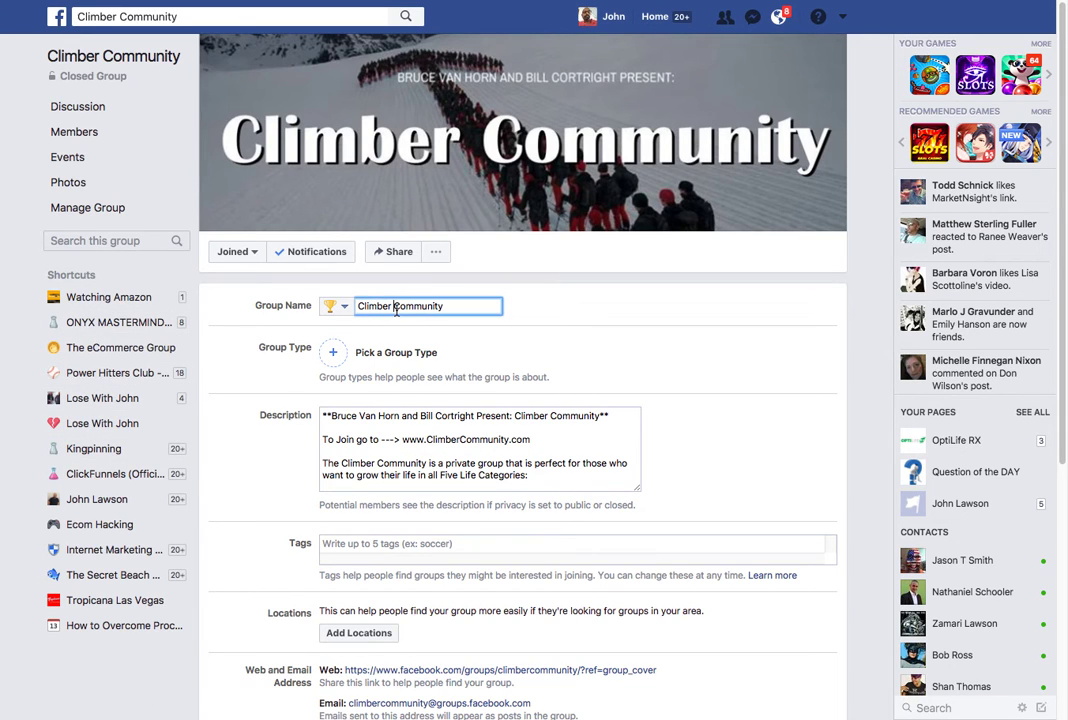
click(334, 354)
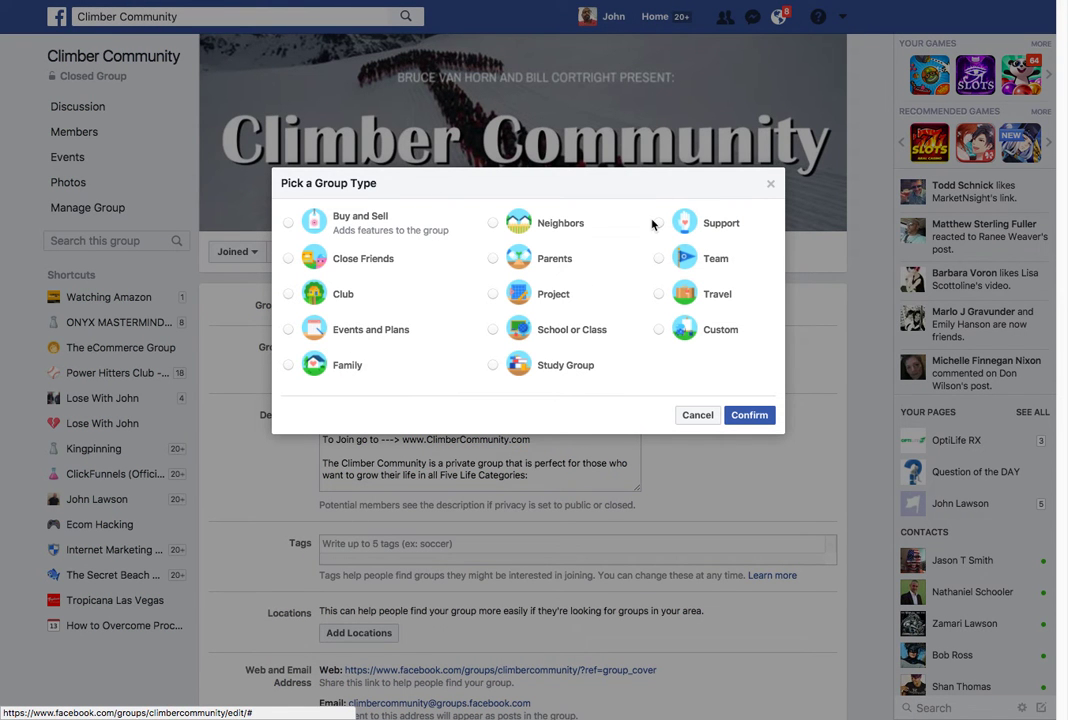
click(656, 225)
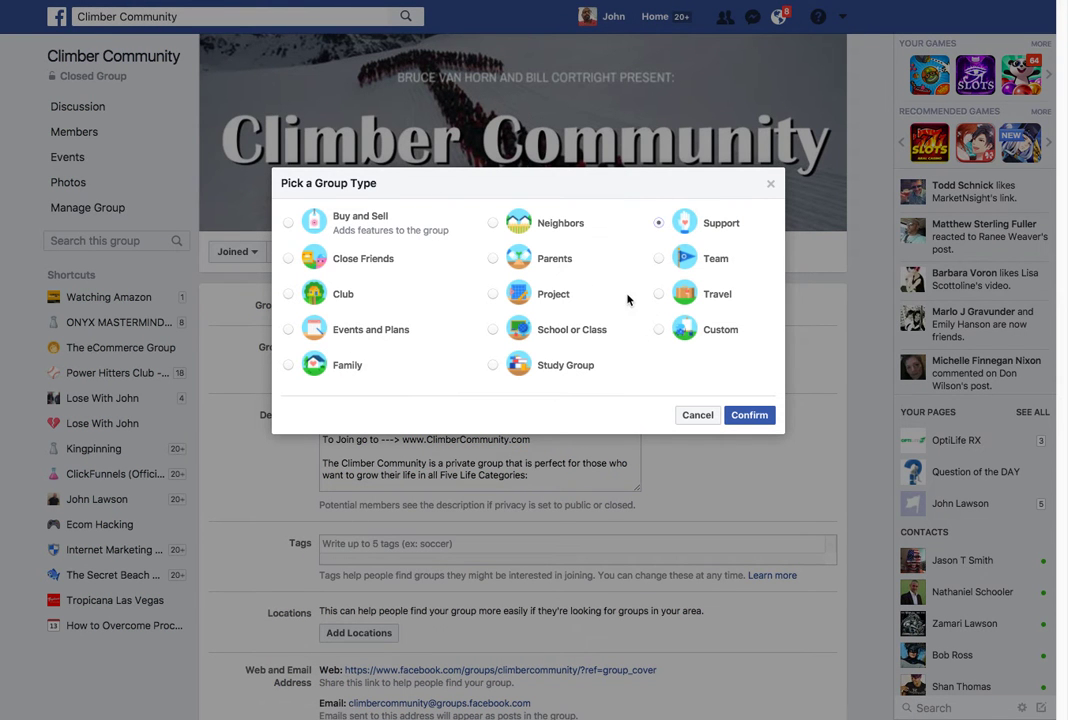
click(742, 418)
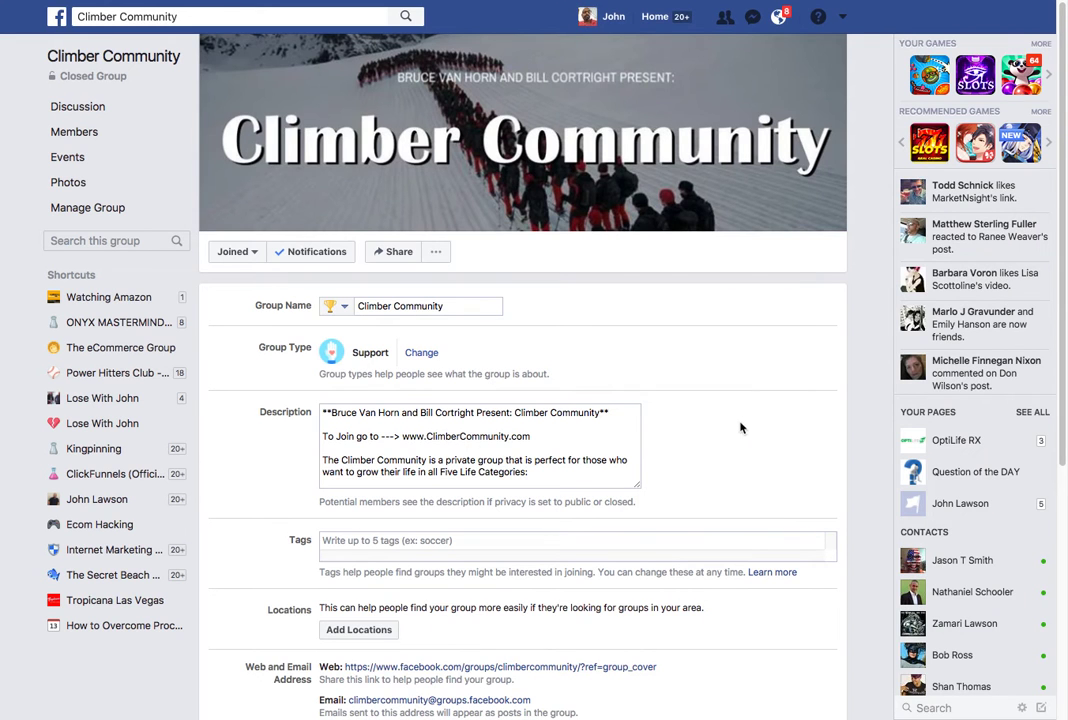
- Enlarge the group's description box to show and review its whole text
scroll(729, 449, down, 1)
click(529, 415)
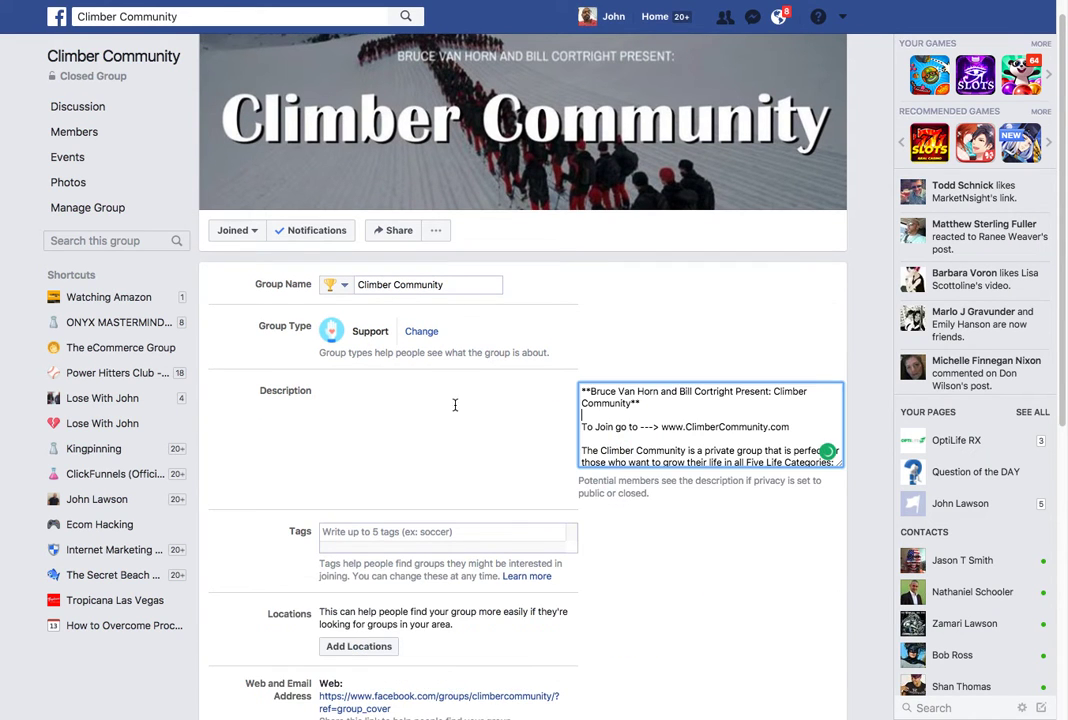
click(649, 414)
drag(652, 427, 646, 496)
scroll(651, 405, down, 2)
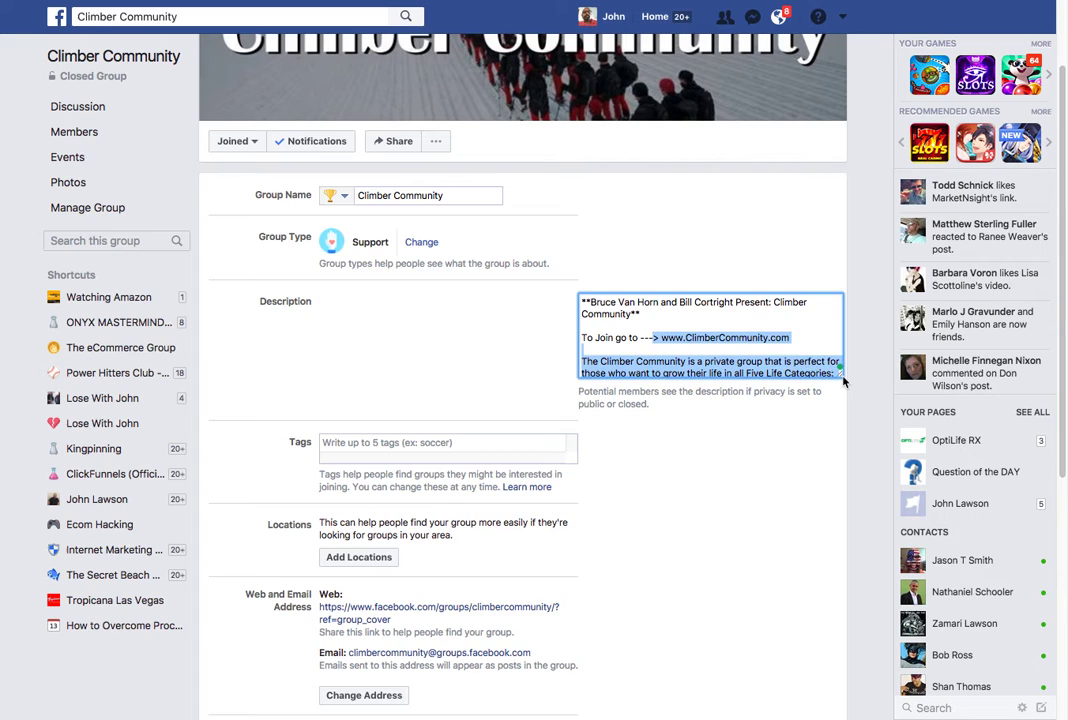
click(841, 379)
drag(841, 379, 839, 322)
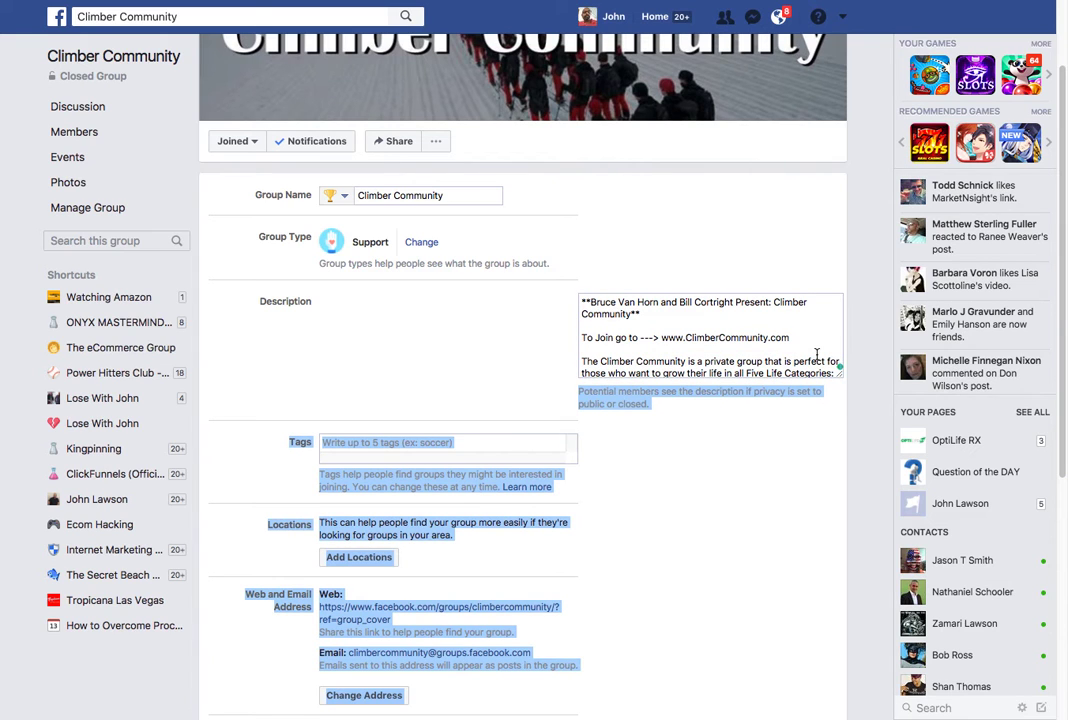
click(818, 355)
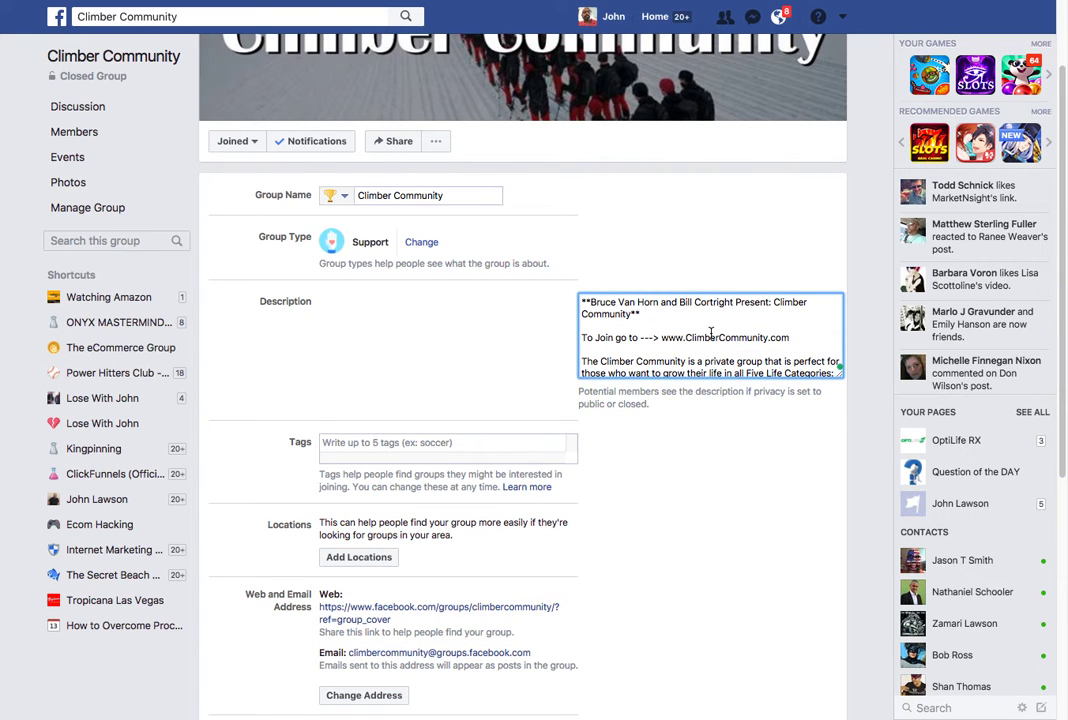
key(Down)
key(Down)
key(Down)
key(Down)
key(Down)
key(Down)
key(Down)
key(Down)
key(Down)
key(Down)
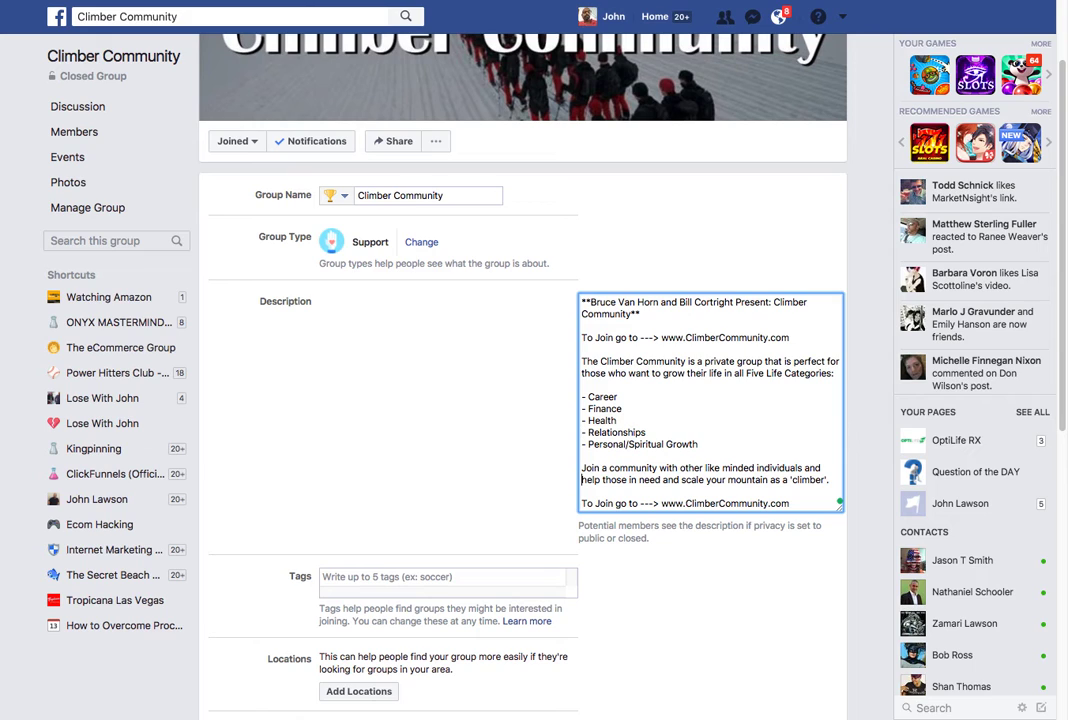
click(393, 375)
- Add the tags Self-help group and Community to the group
click(418, 576)
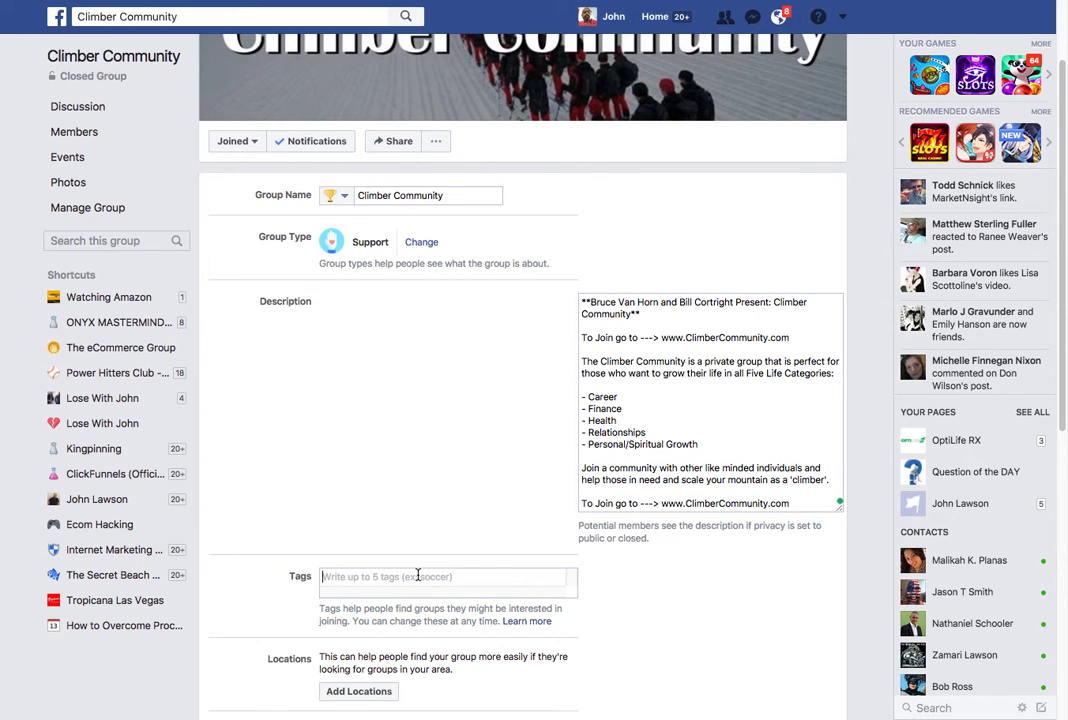
text(self)
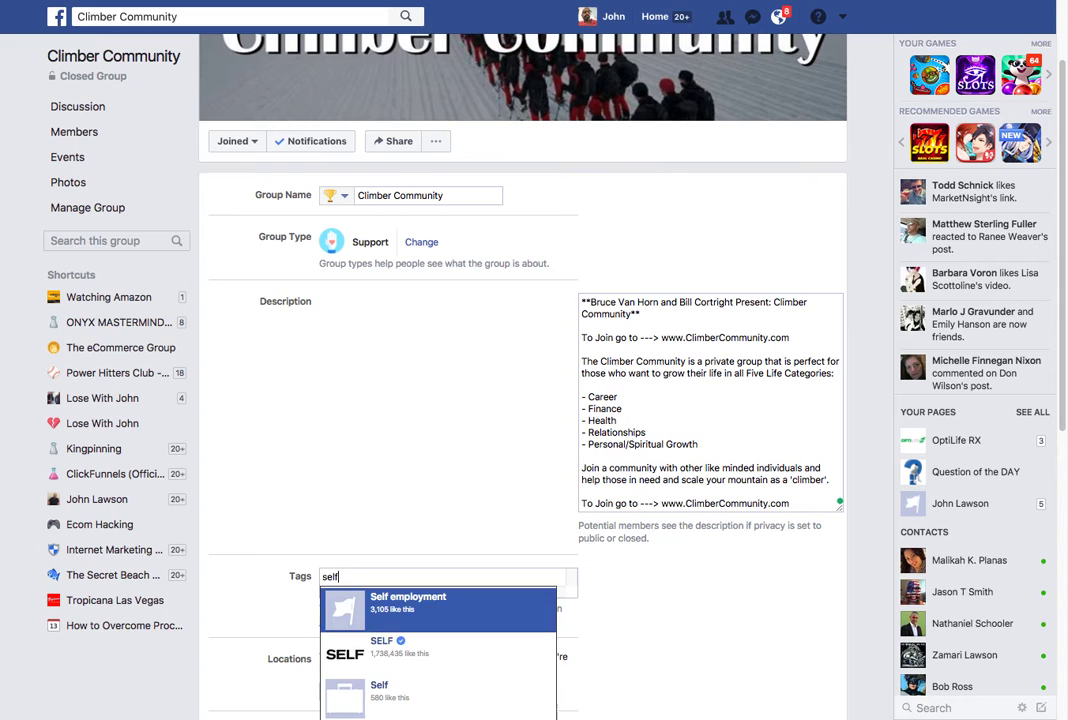
text( h)
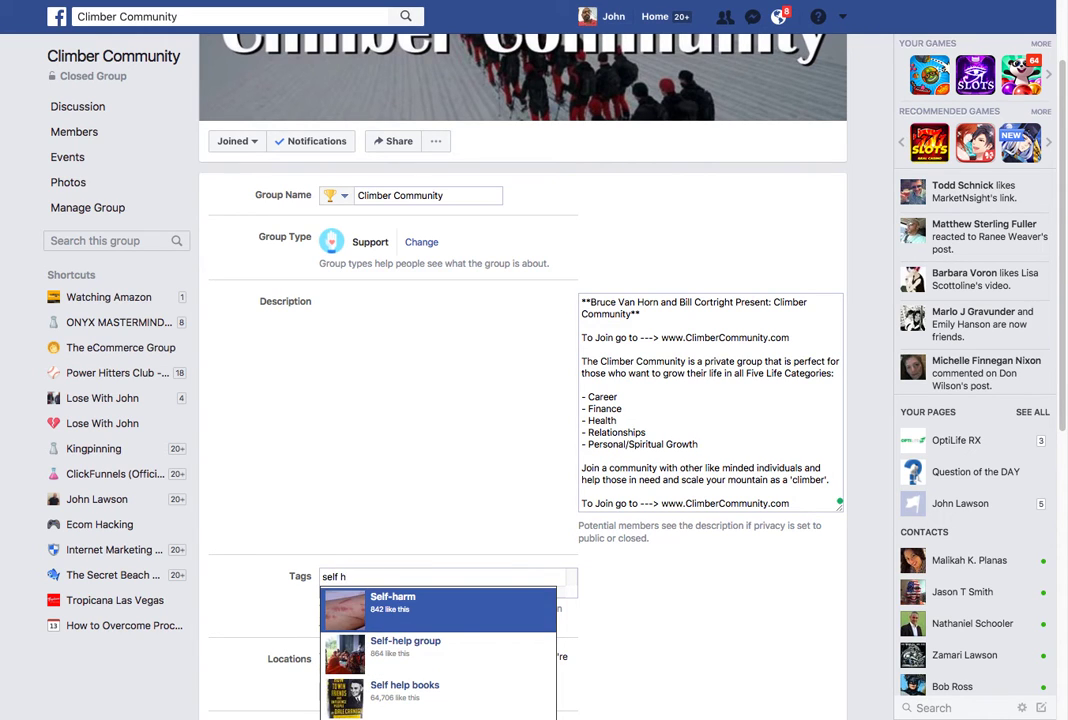
text(el)
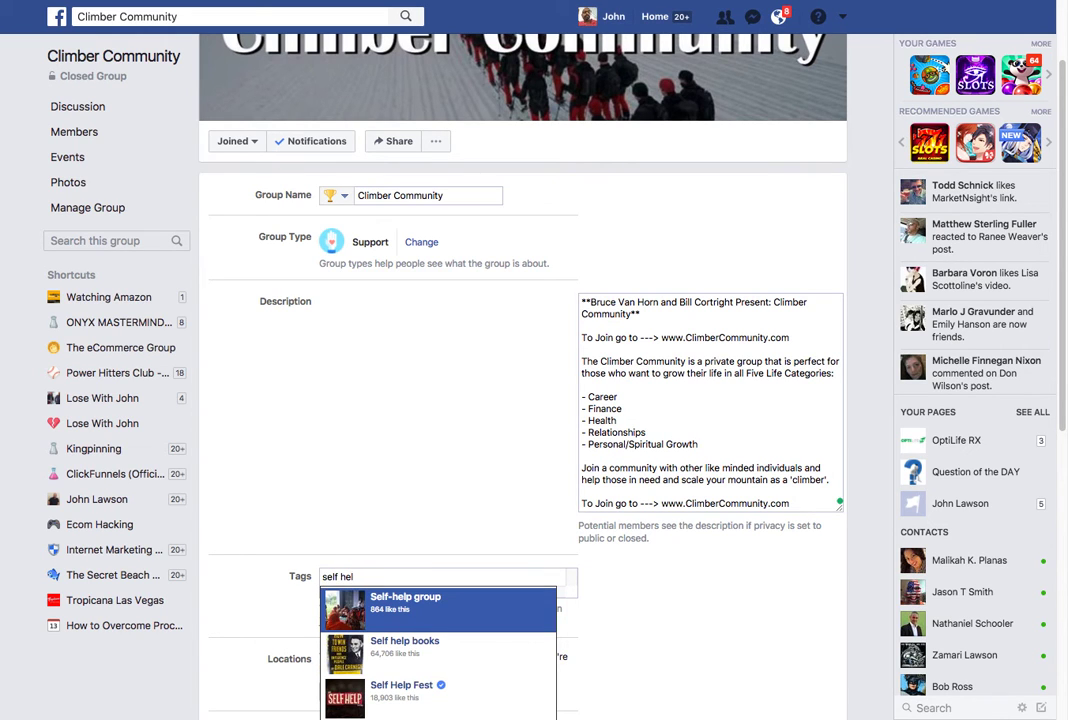
click(430, 600)
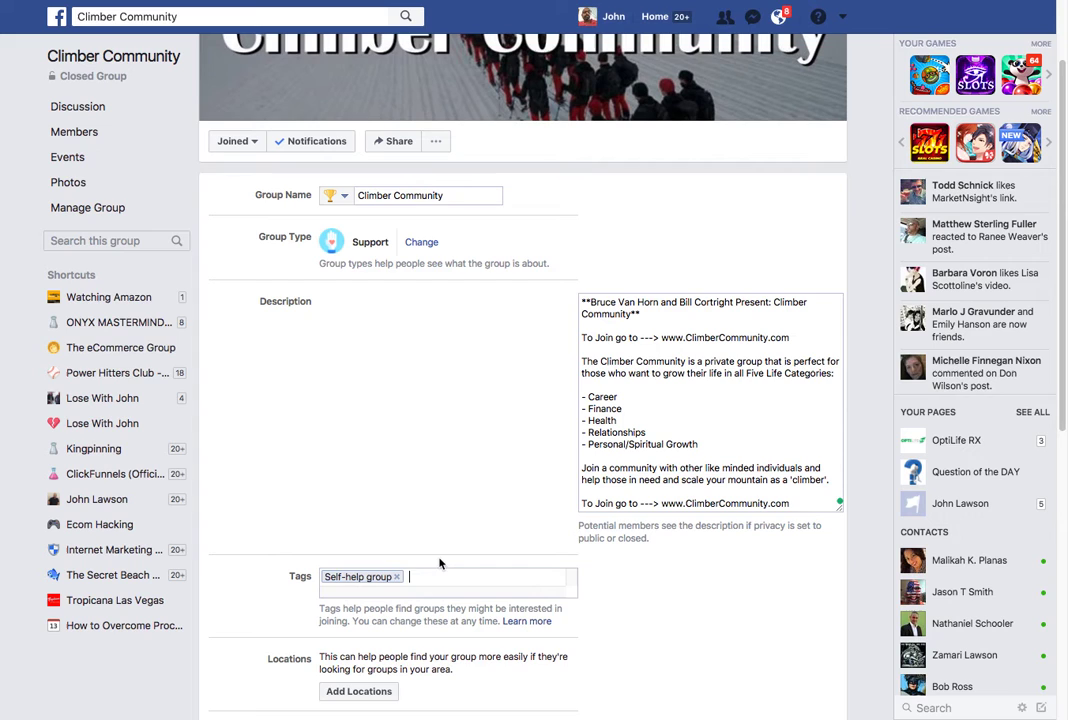
text(communit)
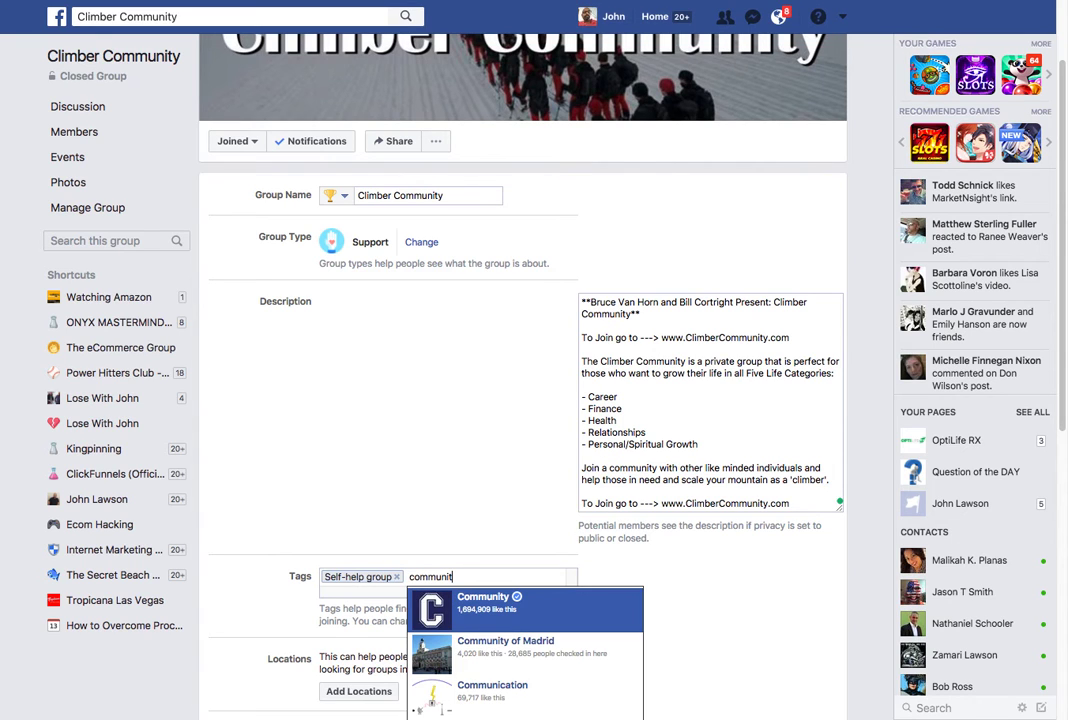
key(Return)
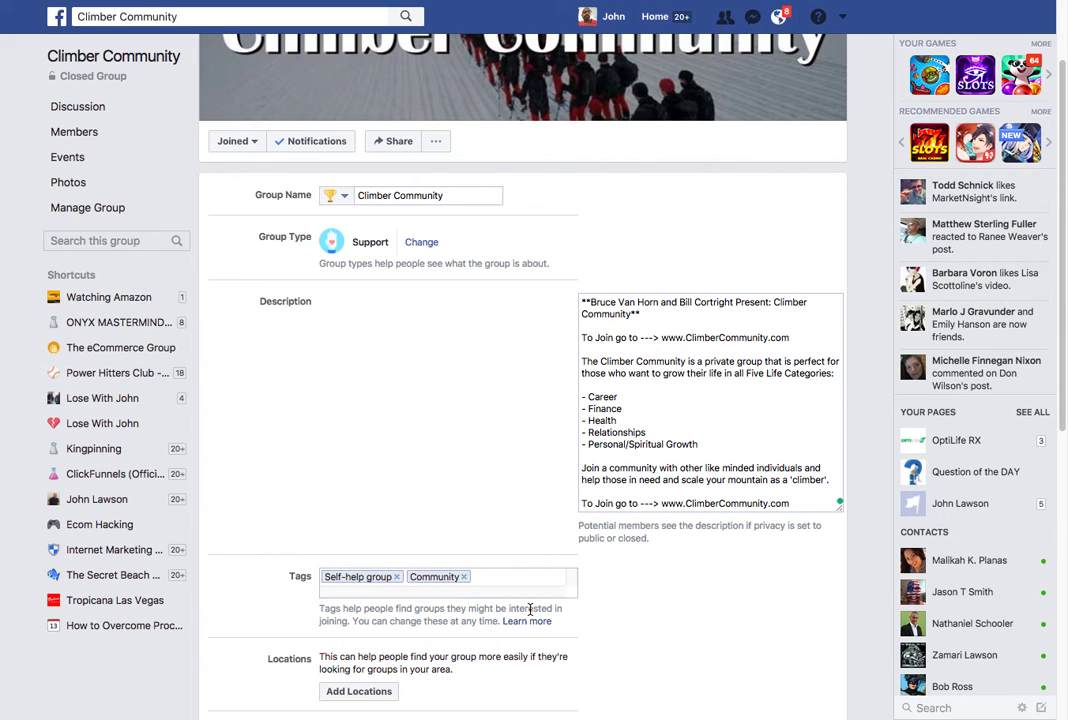
- Add the tags Careerlinks and Finance to the group
text(car)
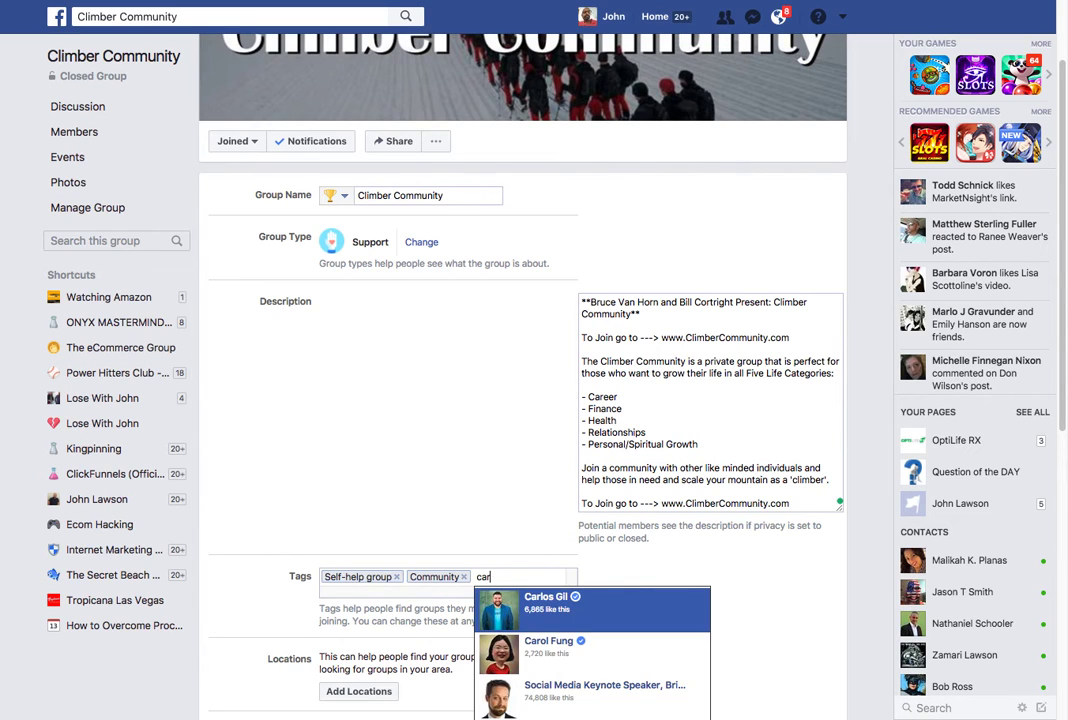
text(eer)
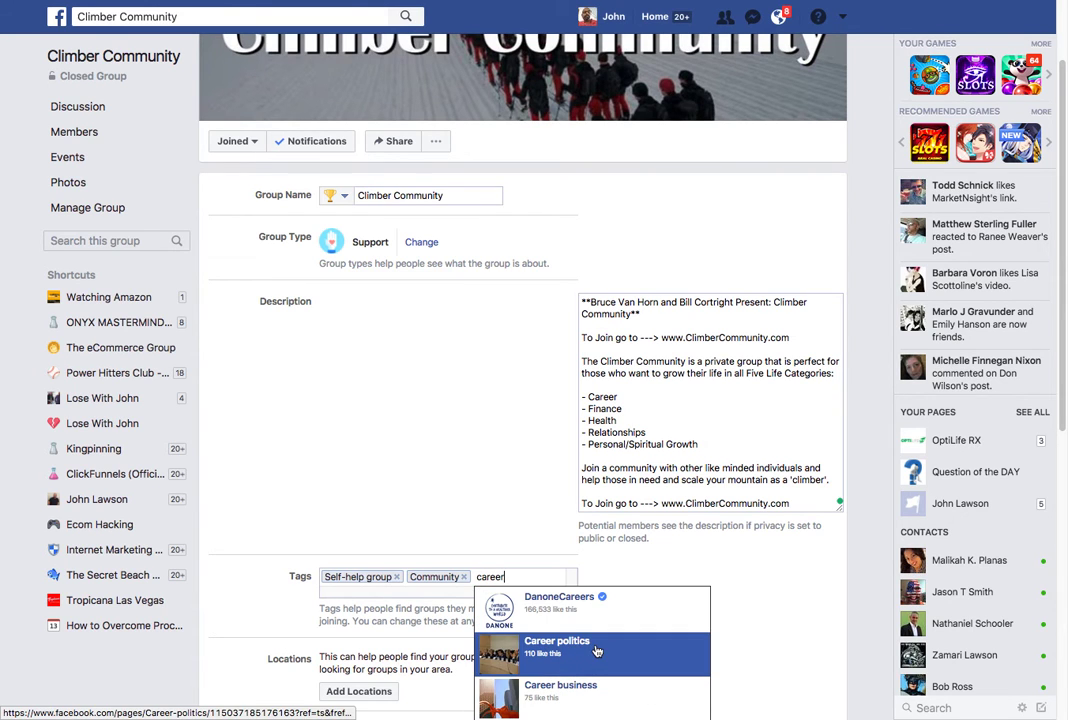
scroll(670, 584, down, 3)
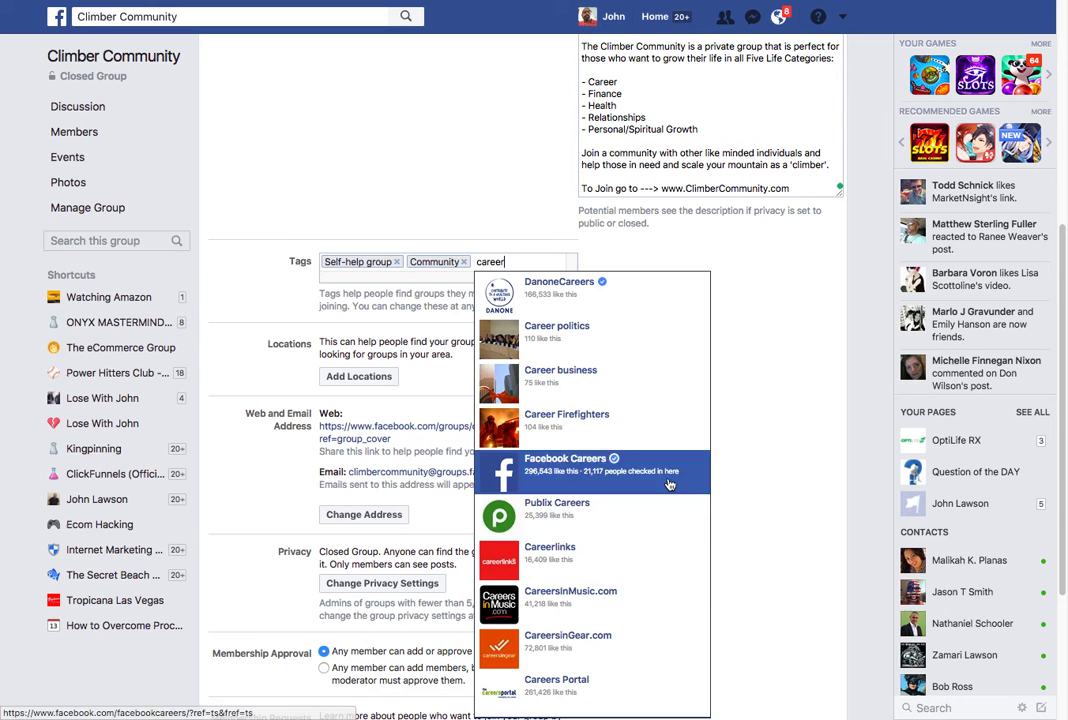
click(655, 556)
text(fina)
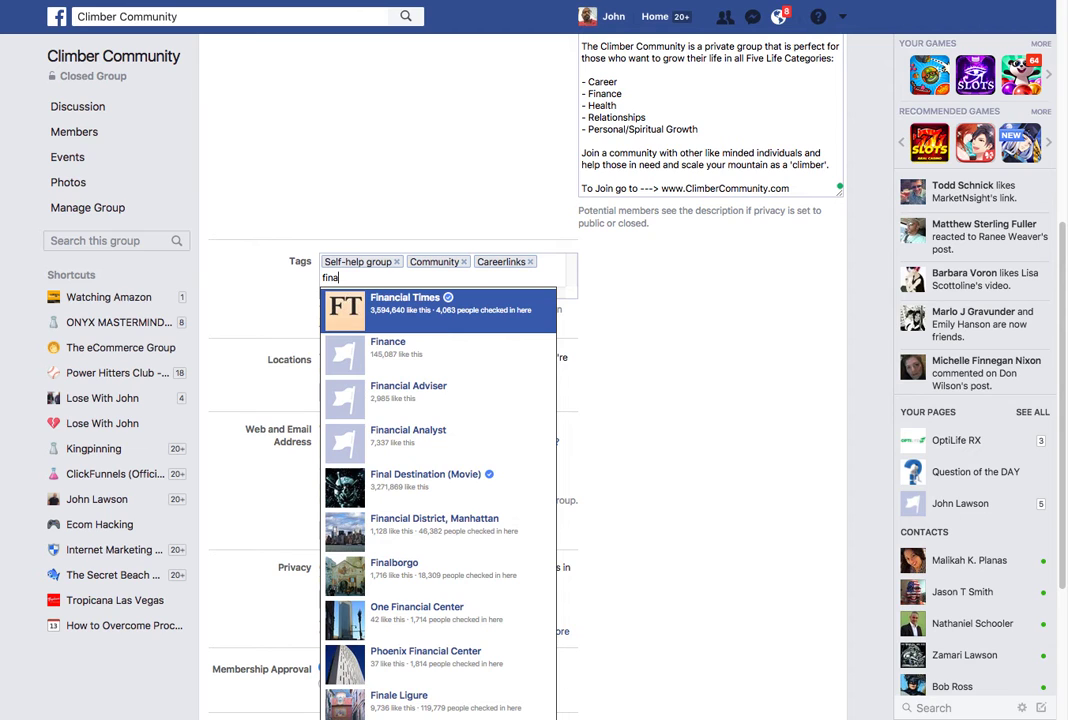
click(510, 362)
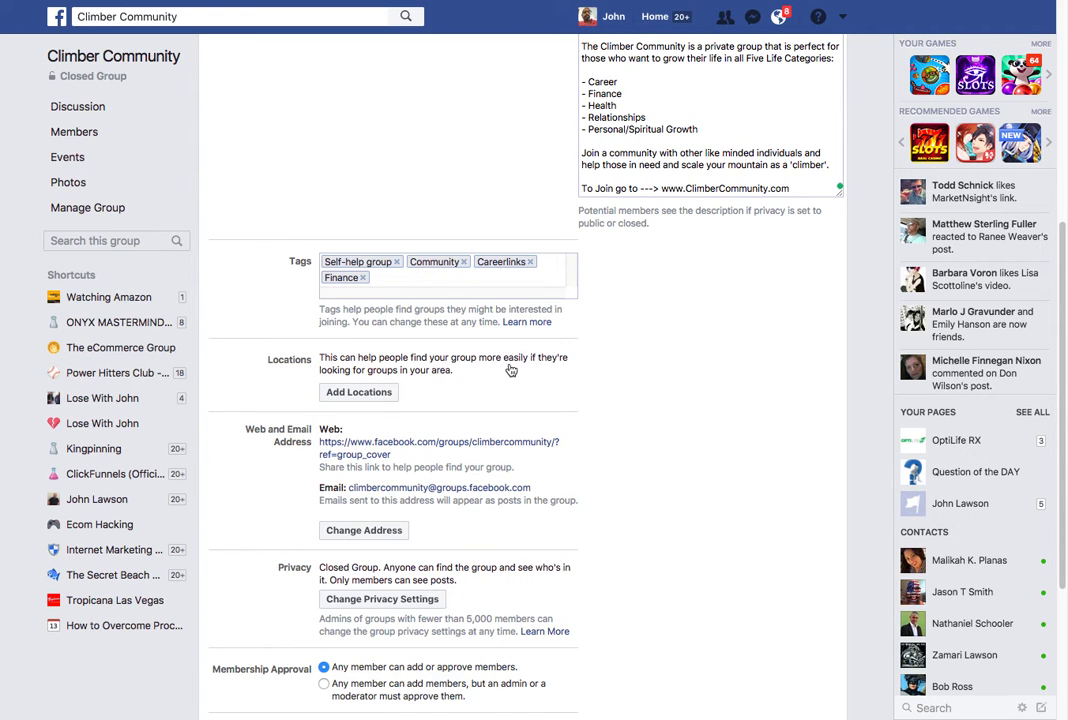
text(hea)
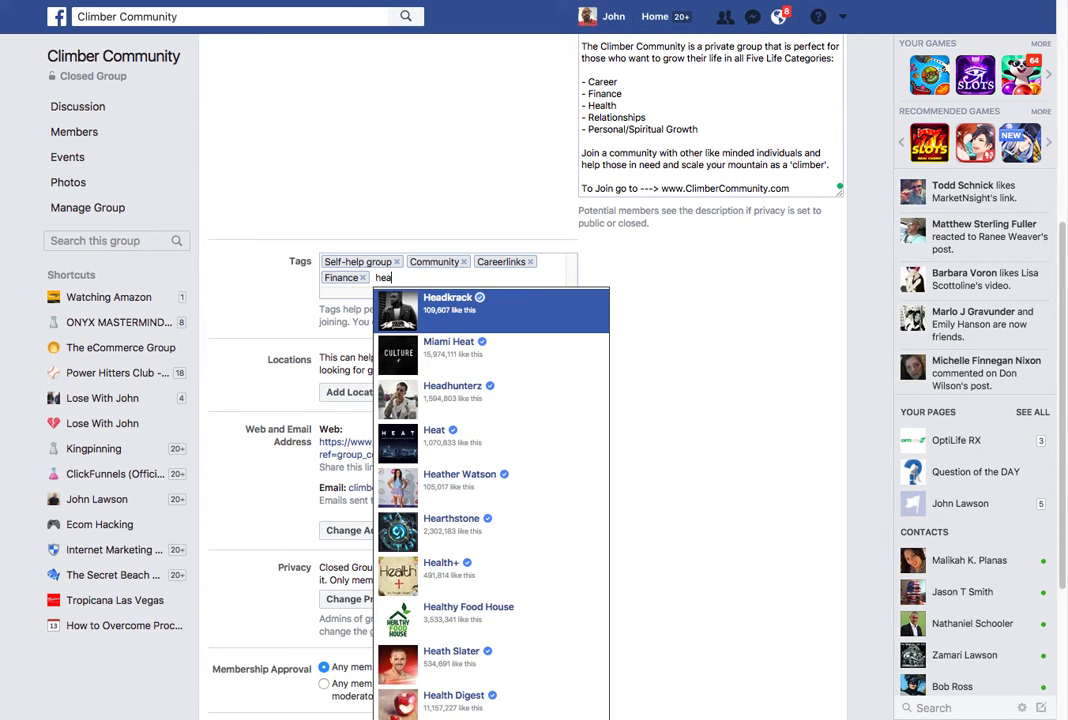
text(lt)
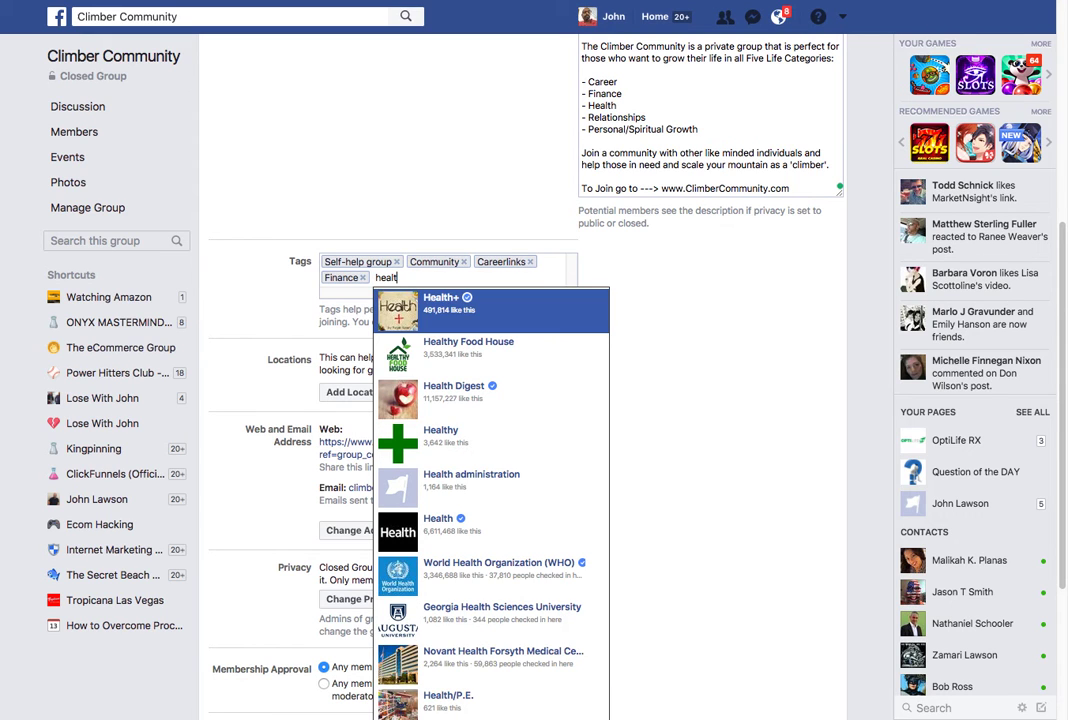
click(505, 443)
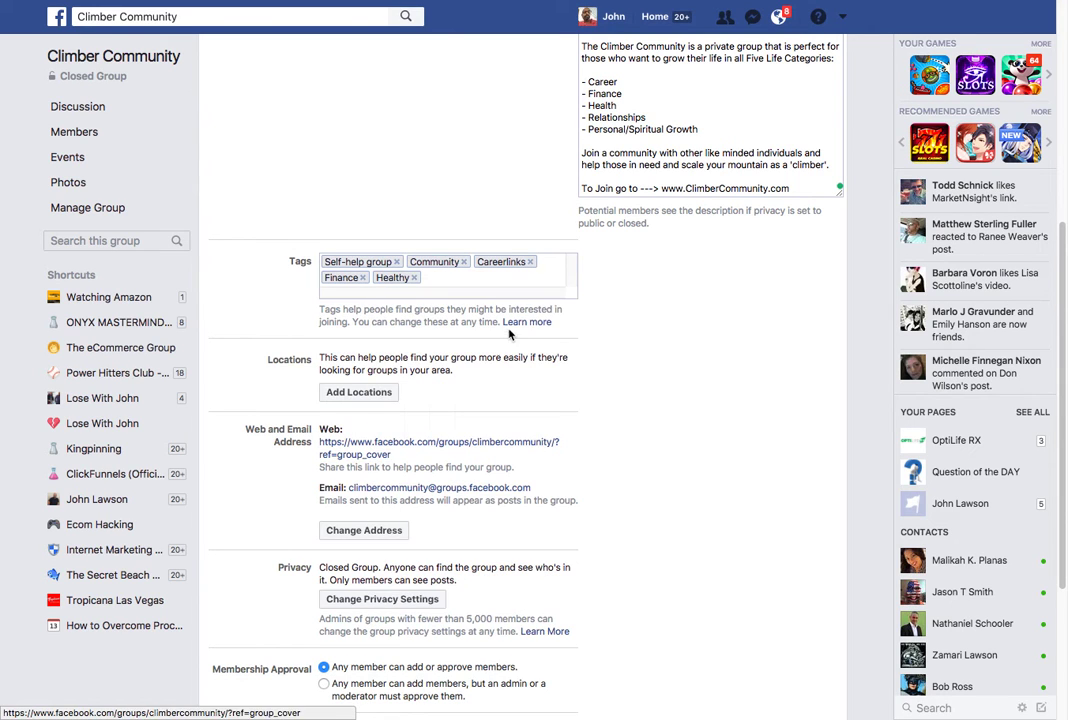
click(414, 278)
- Add the tag Health to the group and replace the Community tag with Relationship Goals
text(health)
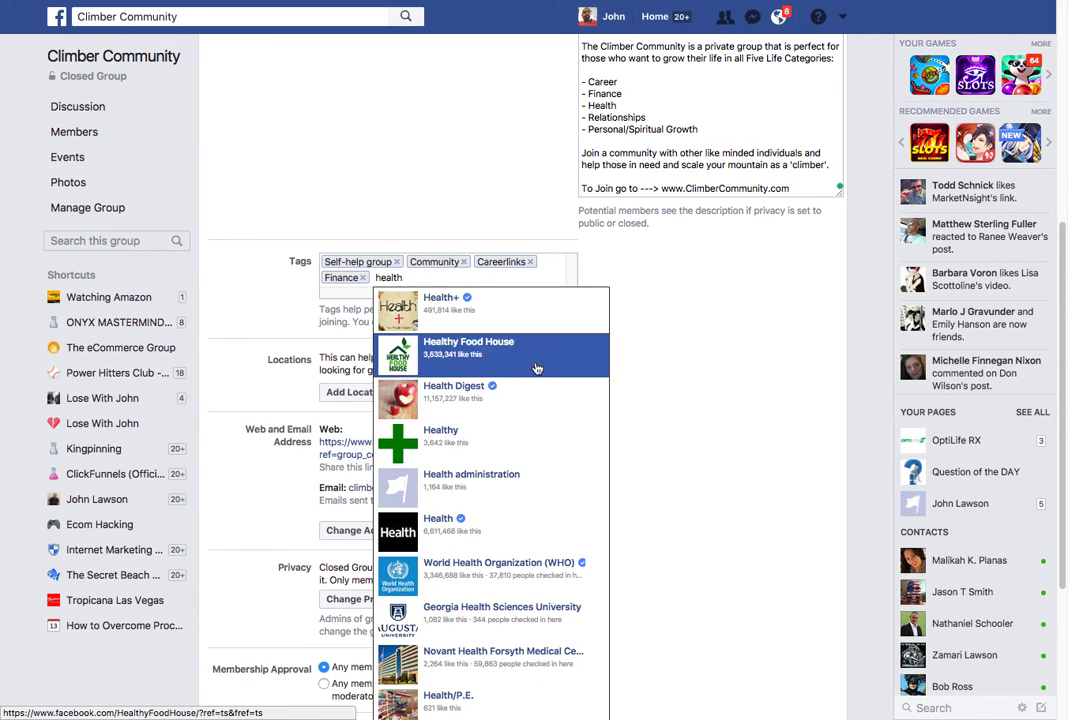
click(515, 529)
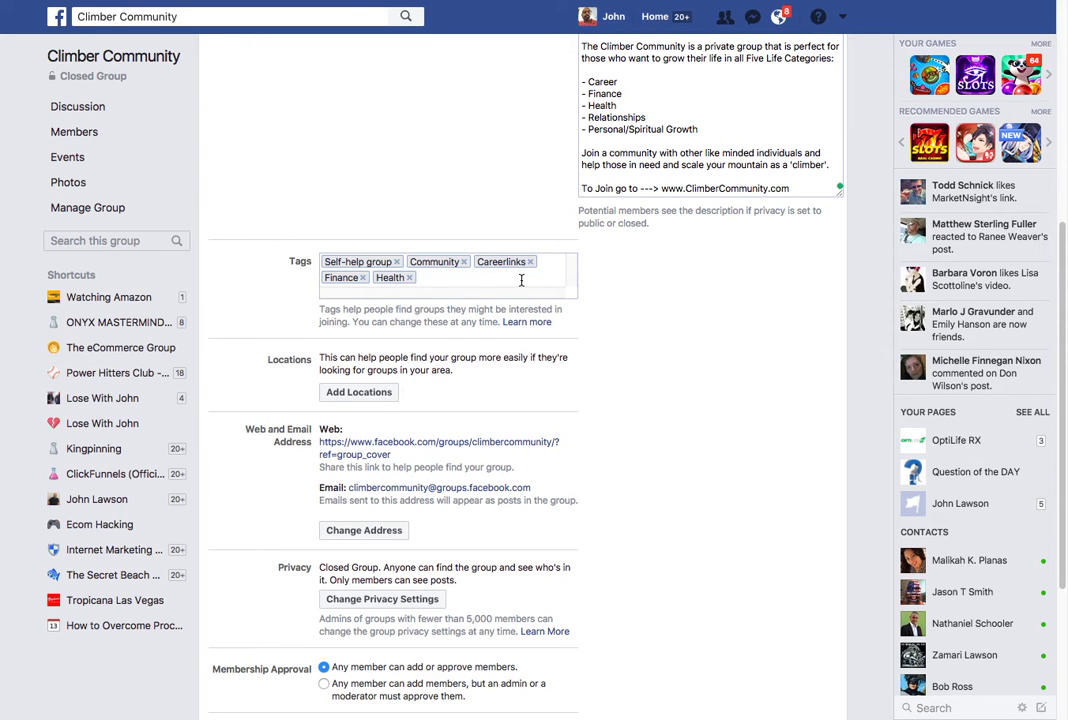
click(464, 265)
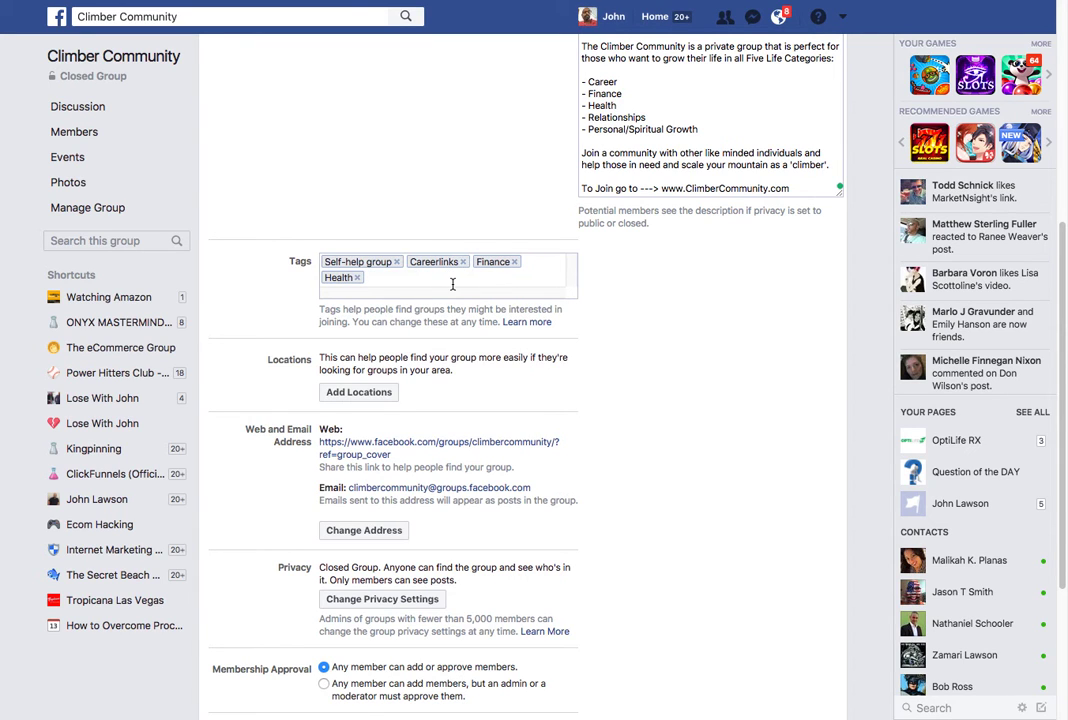
text(relation)
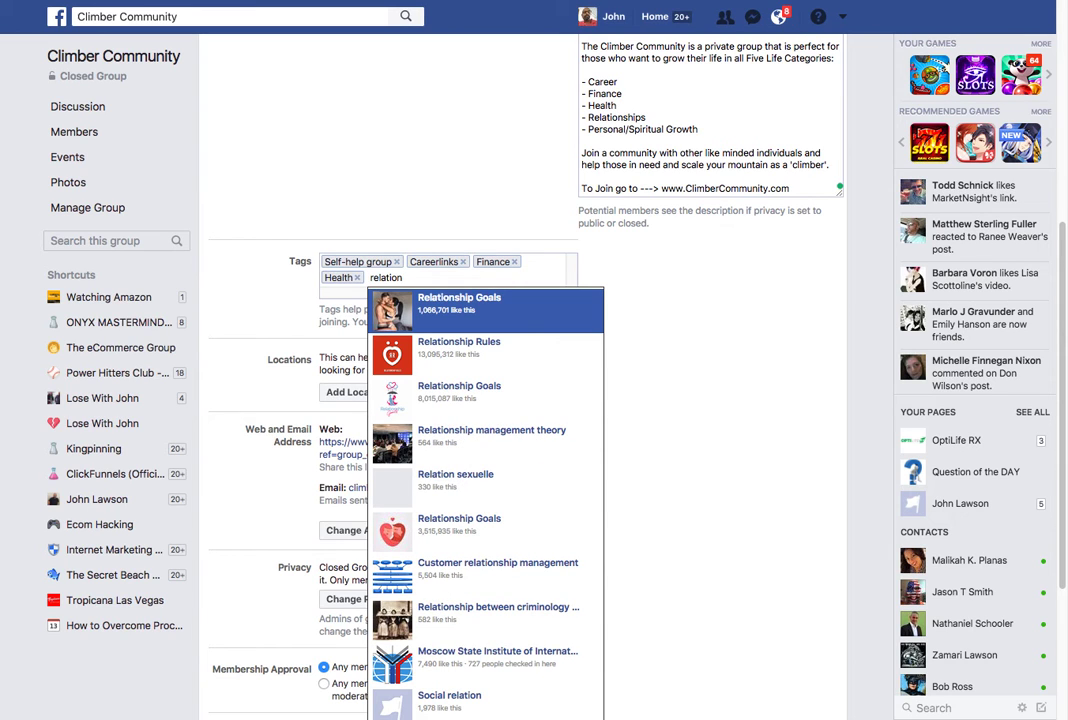
text(ship)
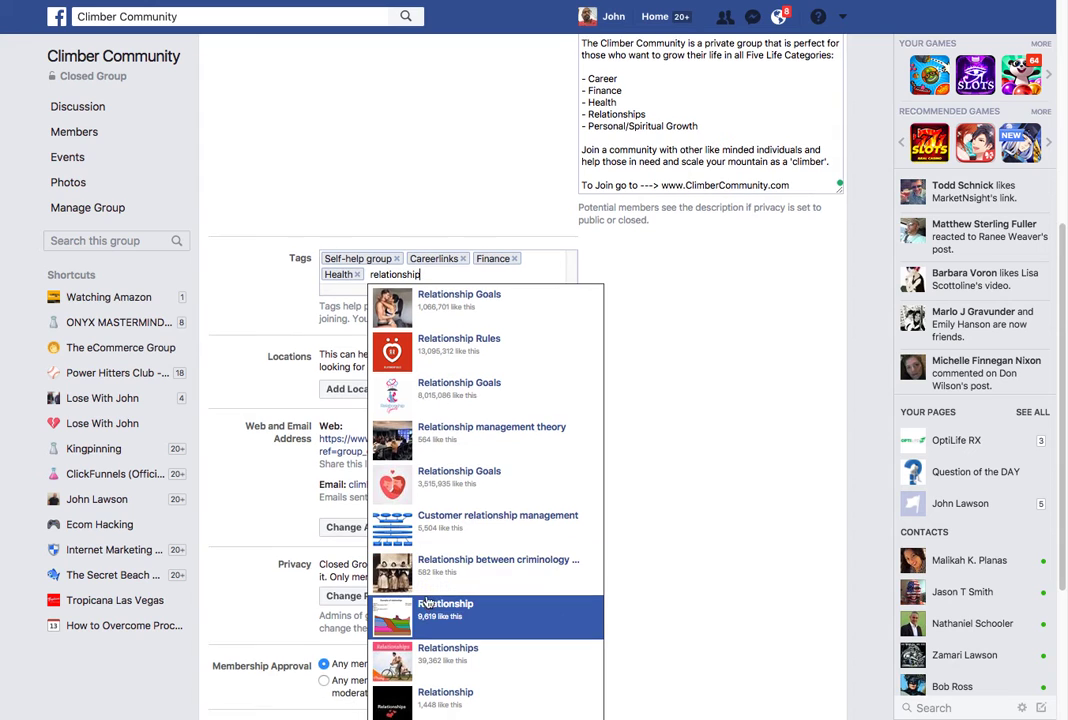
scroll(425, 603, down, 1)
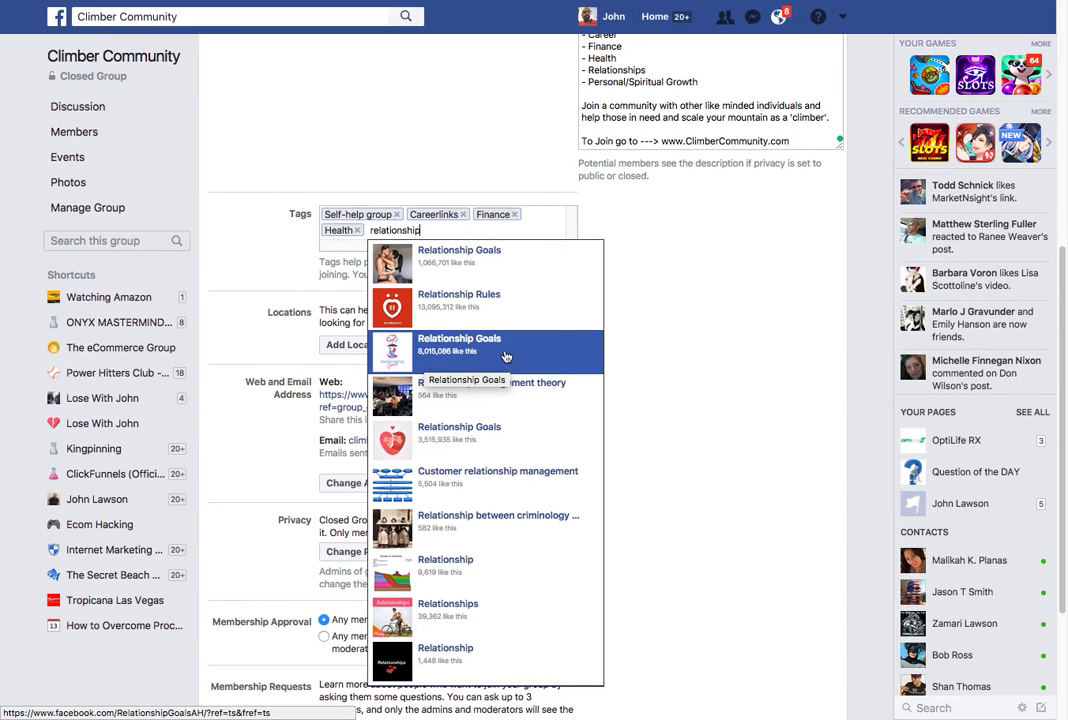
click(514, 356)
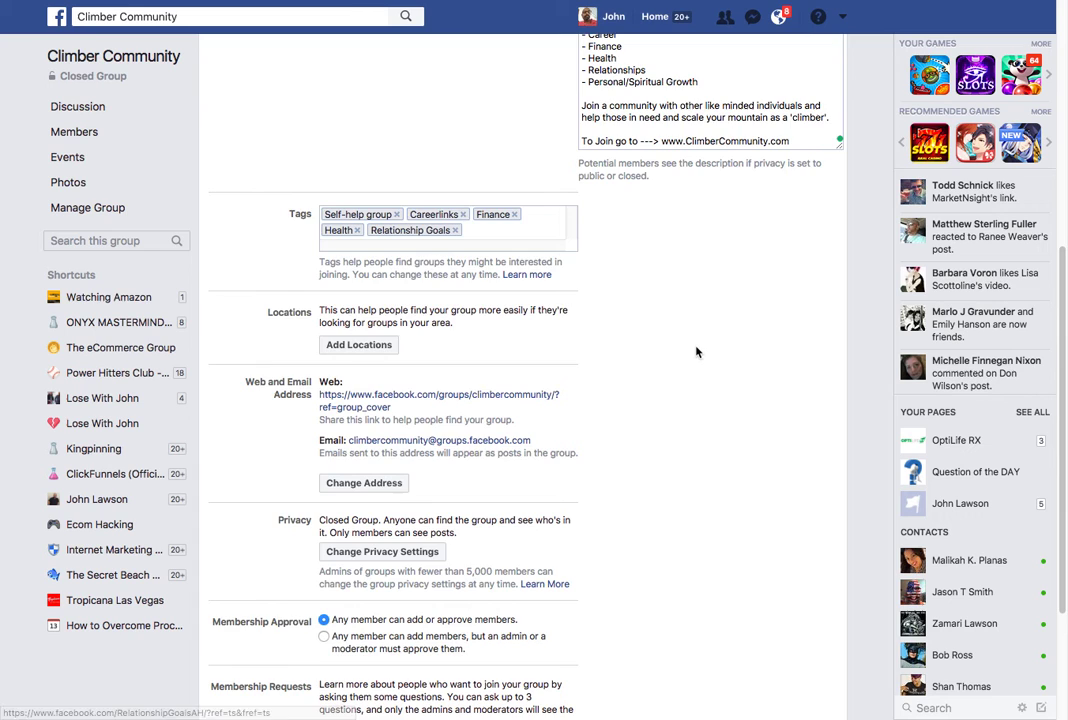
- Try to customize the group's web and email address with the name ClimberCommunity
scroll(694, 348, up, 3)
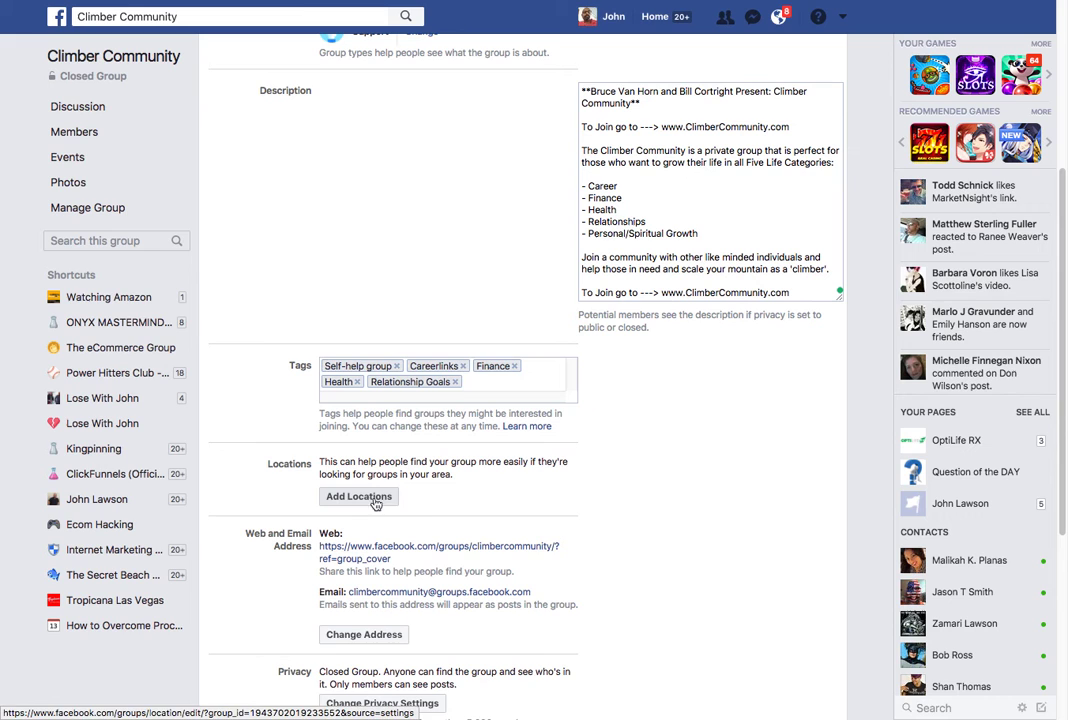
scroll(449, 497, down, 2)
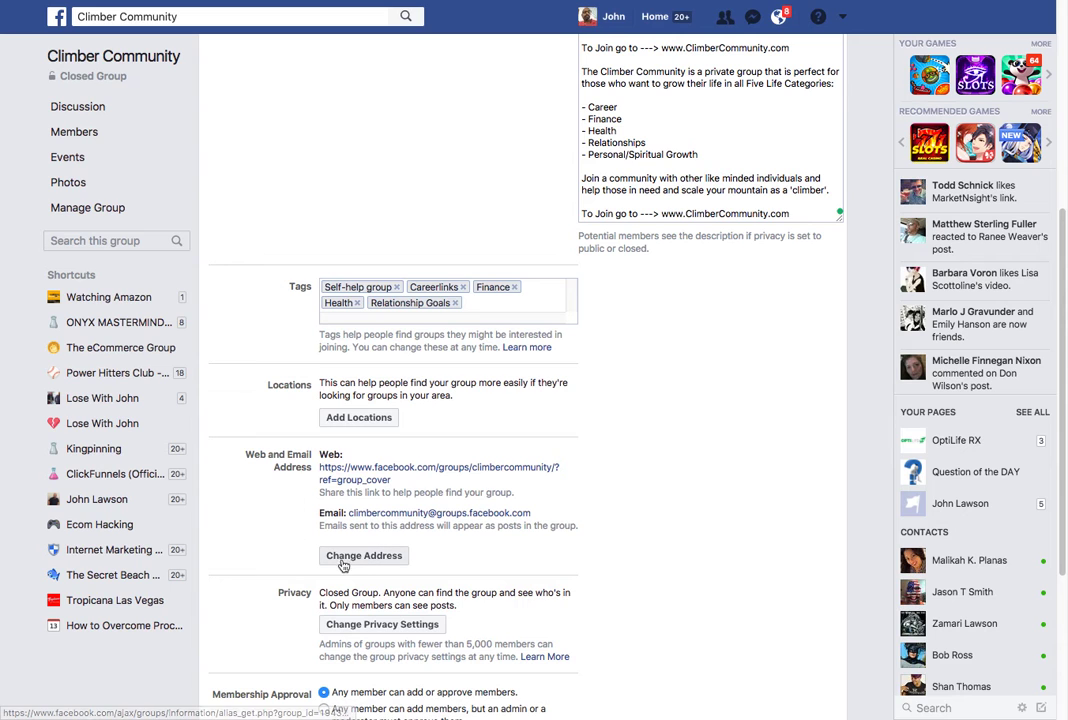
scroll(350, 566, down, 5)
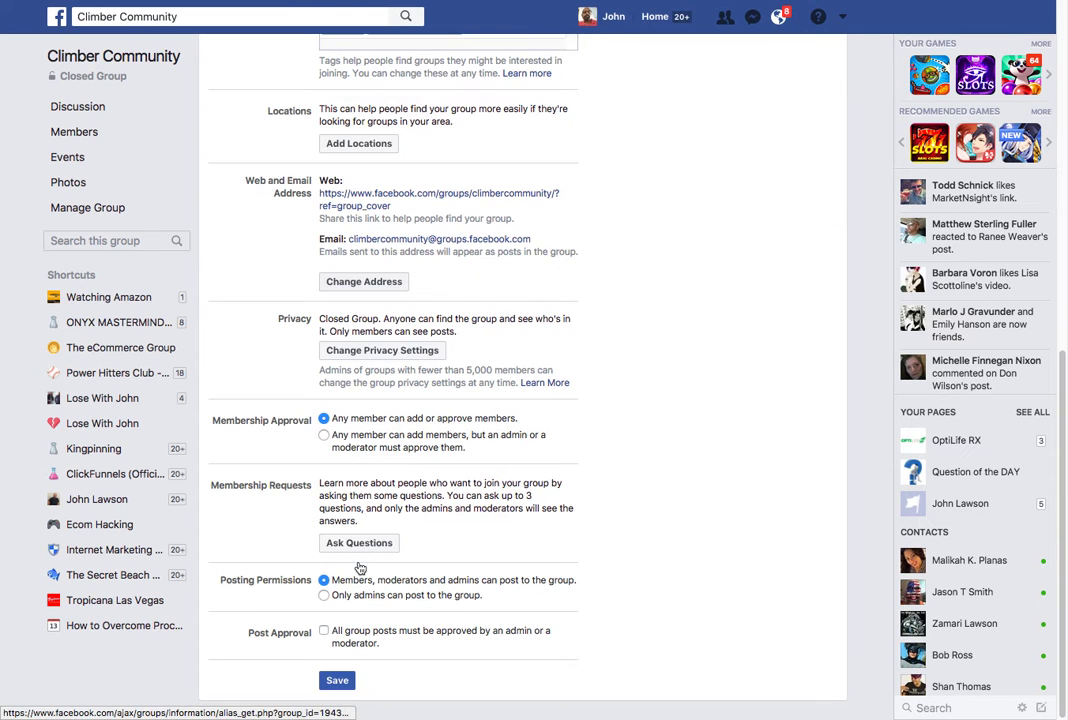
click(358, 285)
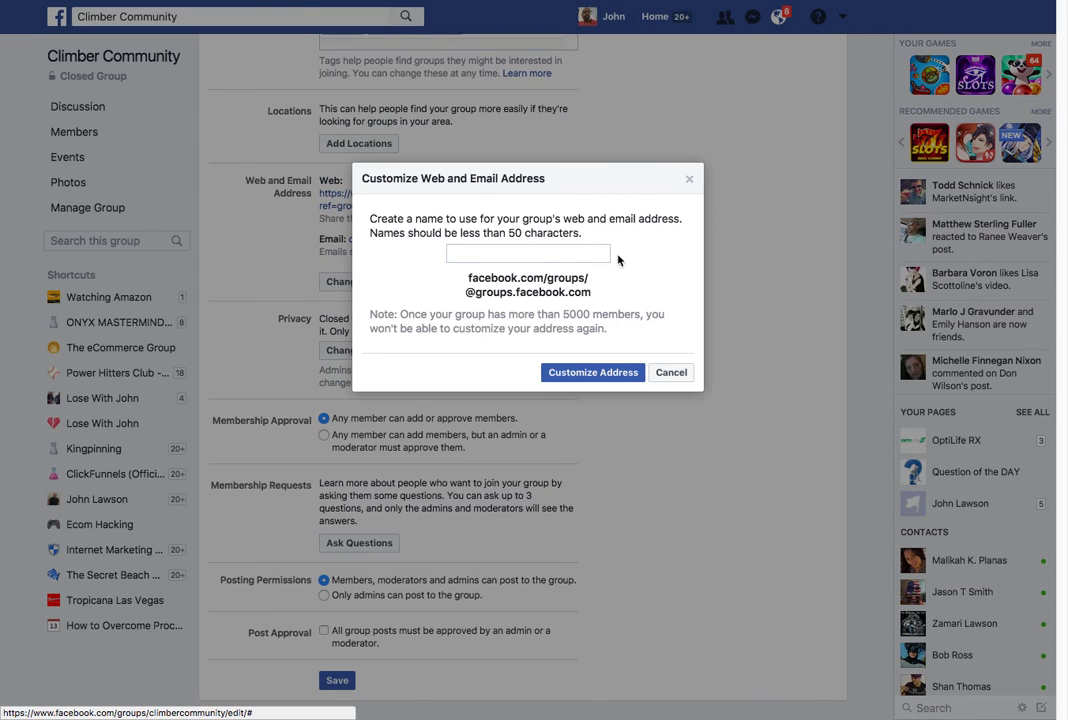
click(574, 256)
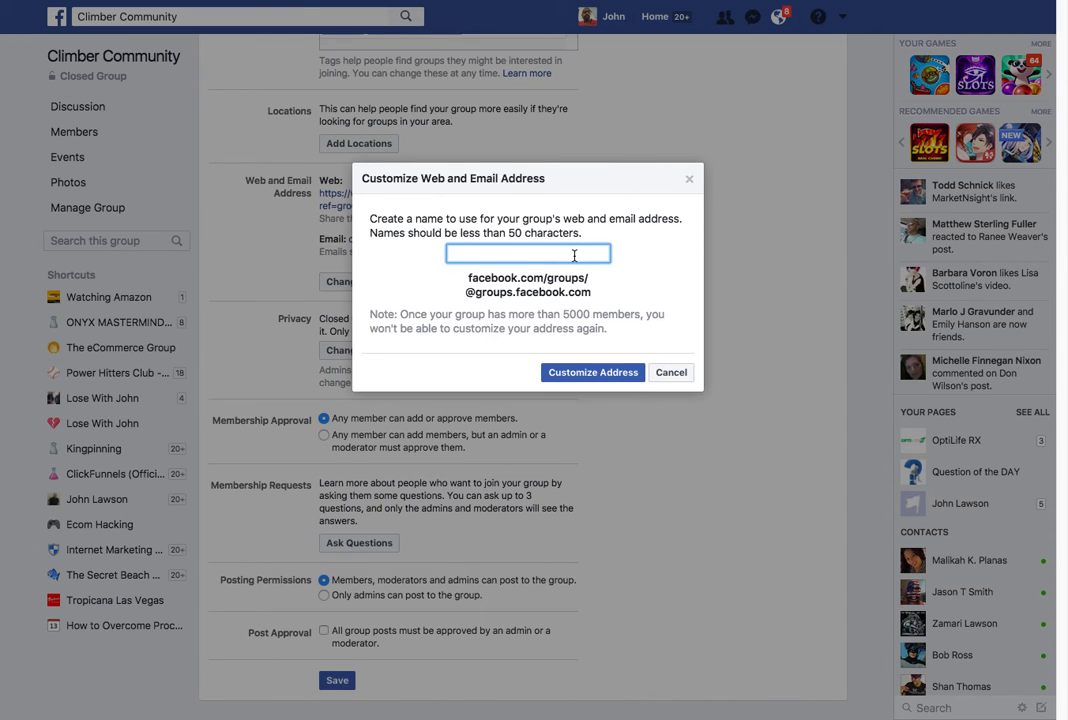
text(C)
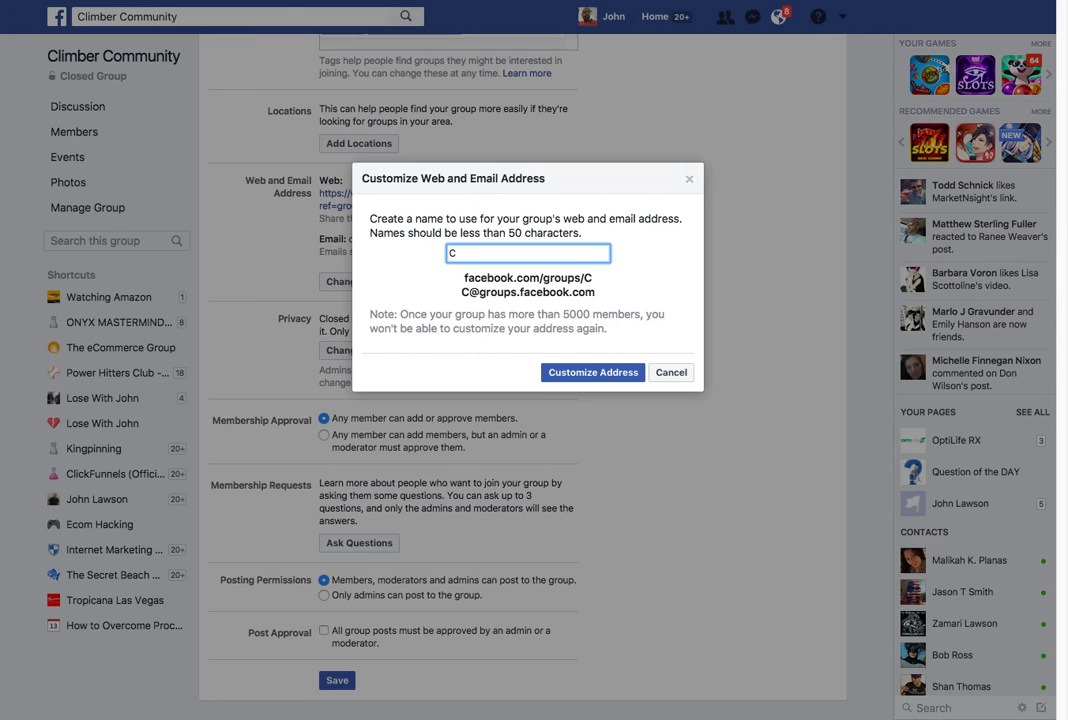
text(limber)
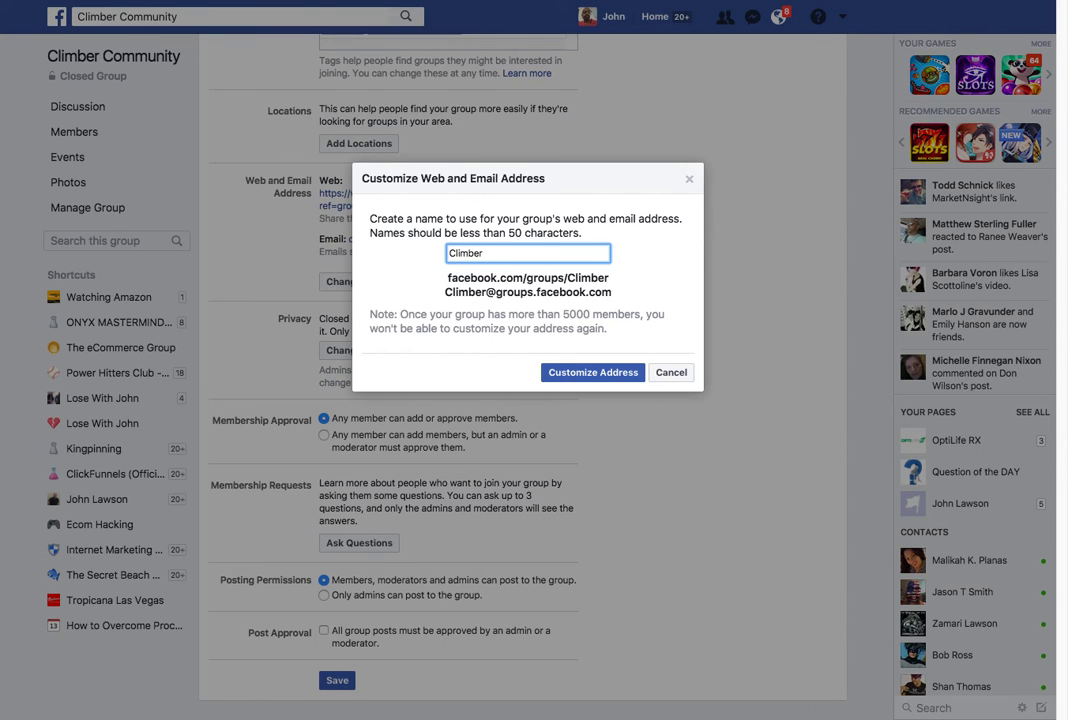
text(M)
key(BackSpace)
text(Com)
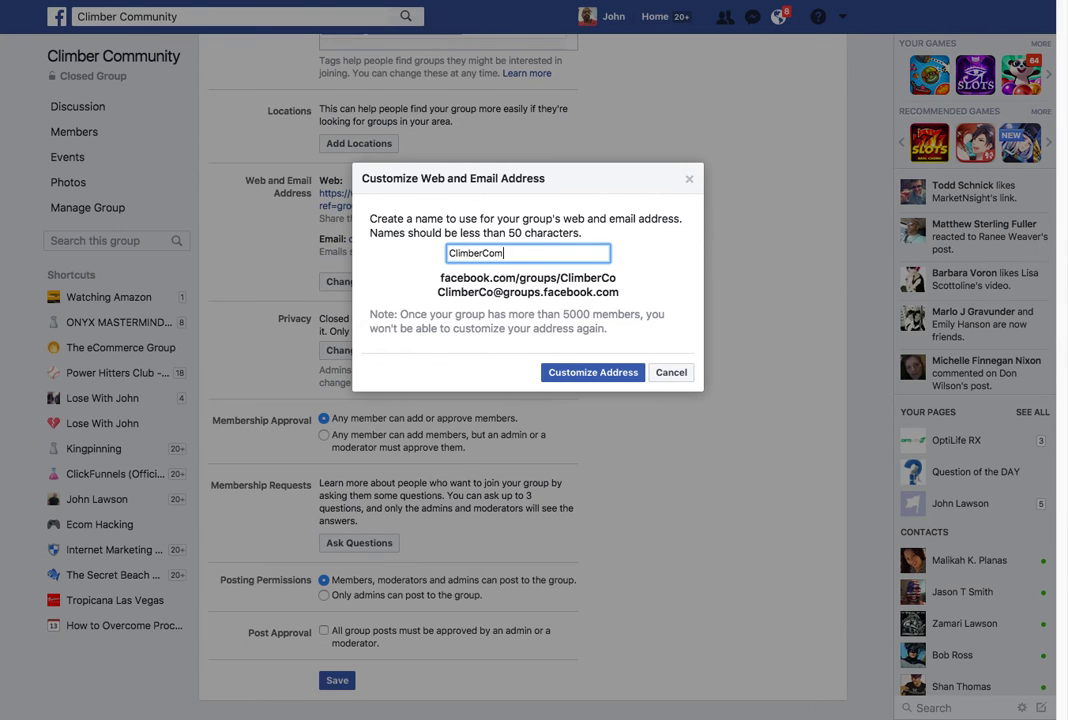
text(munity)
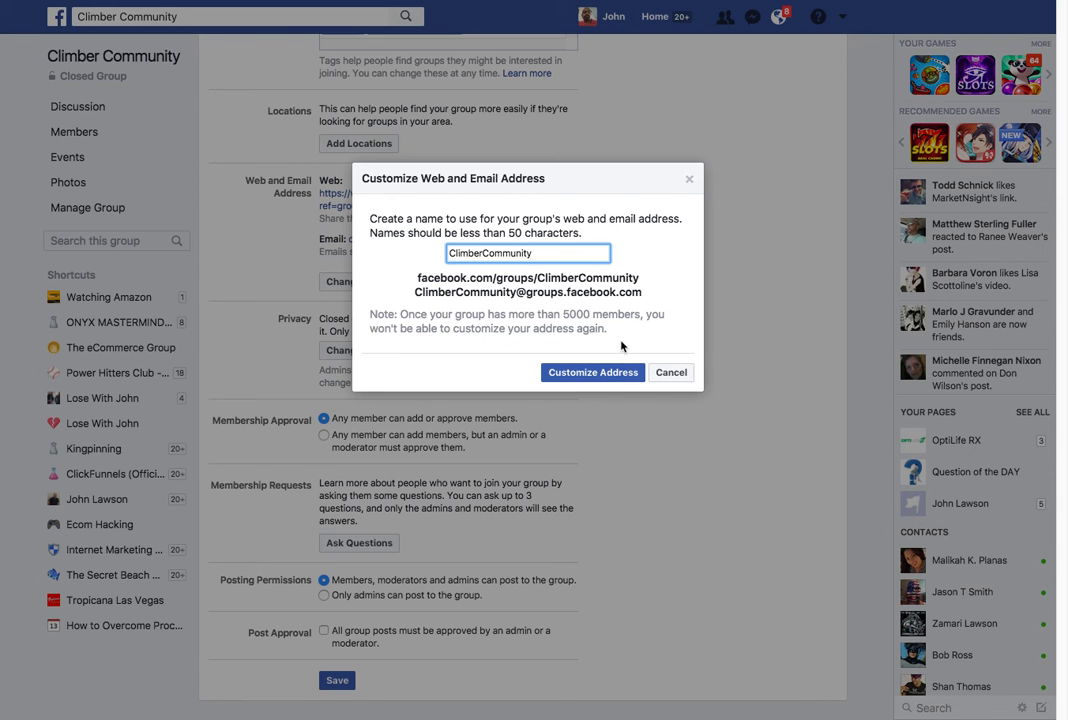
click(619, 376)
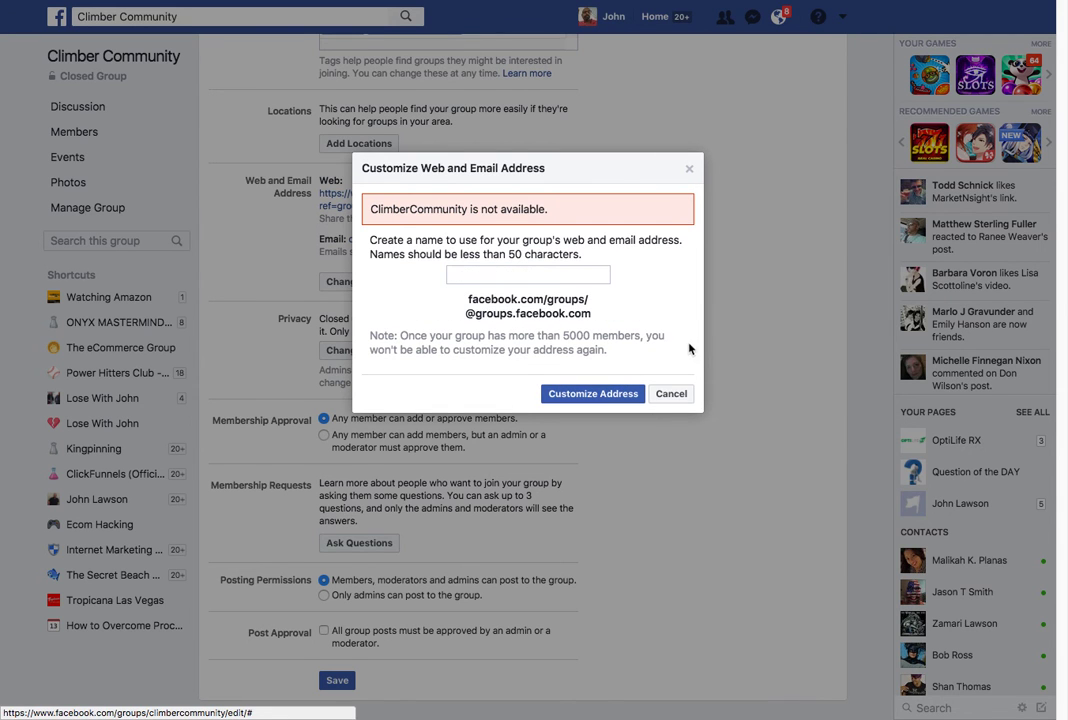
click(671, 394)
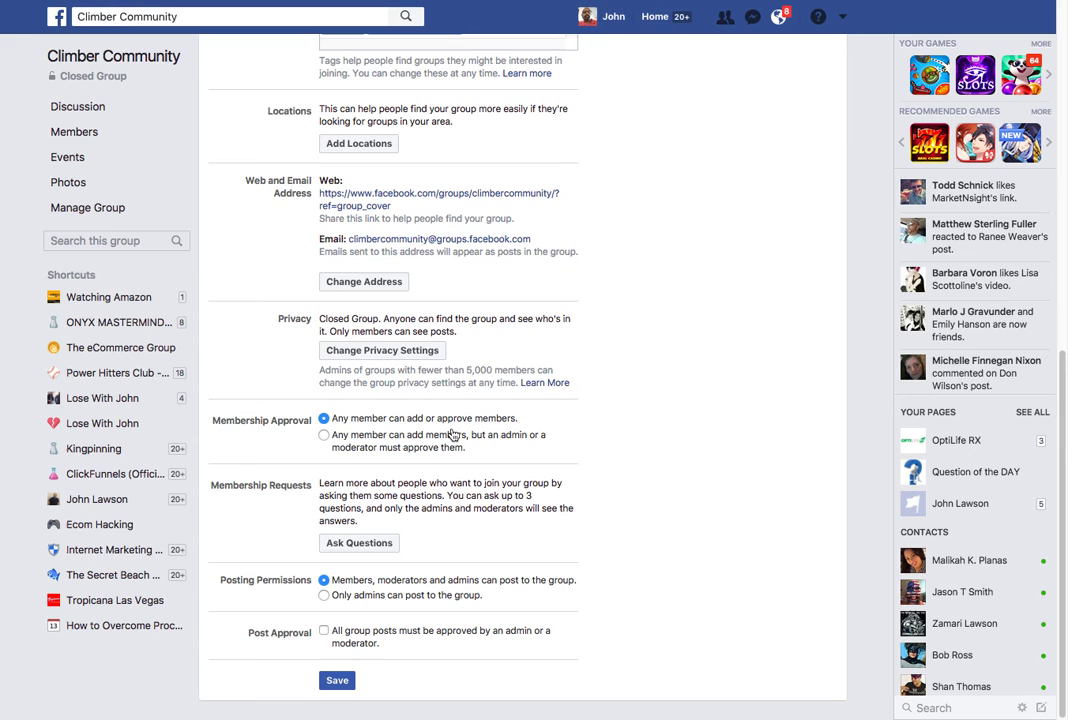
- Set membership approval so any member can add members but an admin or moderator must approve them, and save the group settings
click(325, 436)
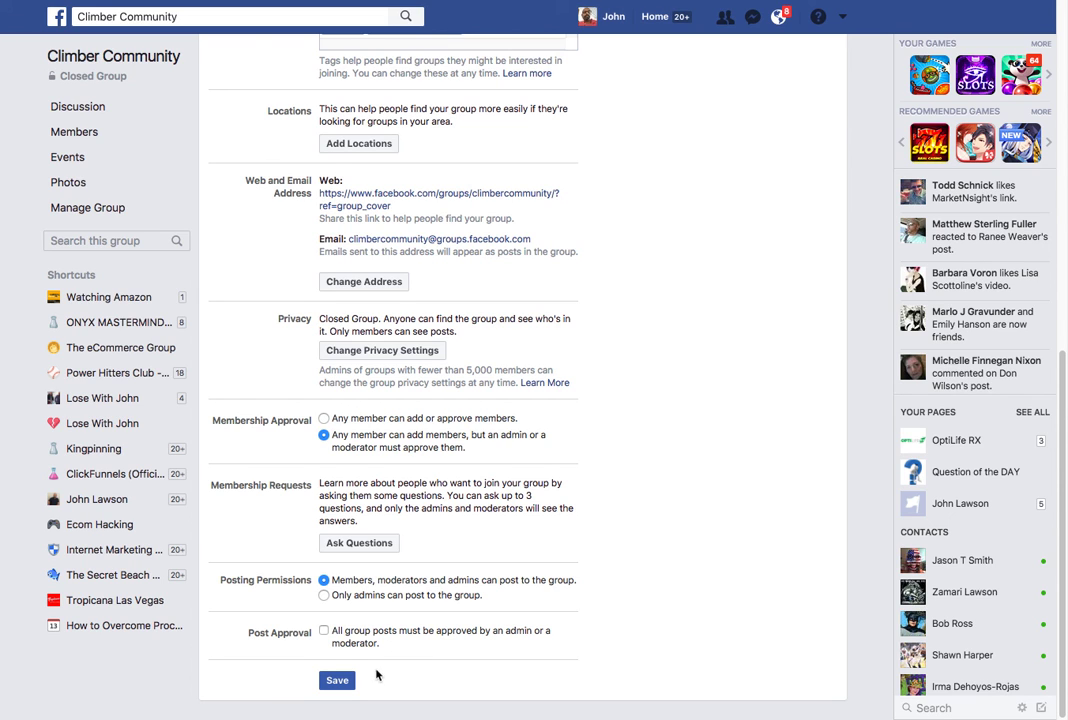
click(336, 683)
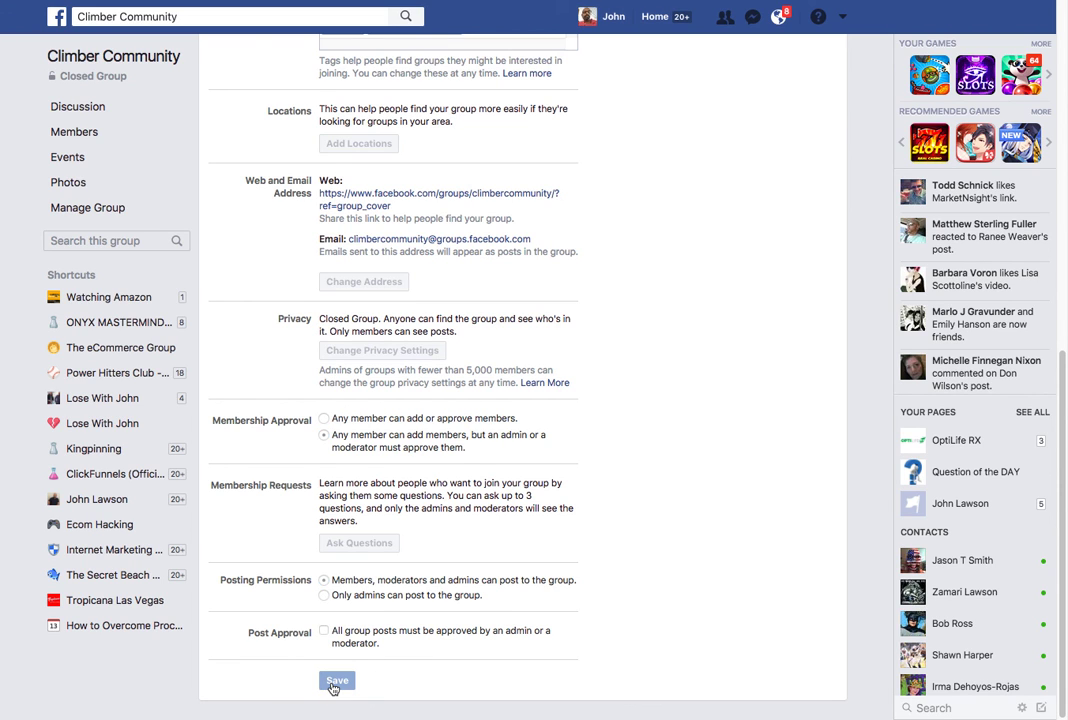